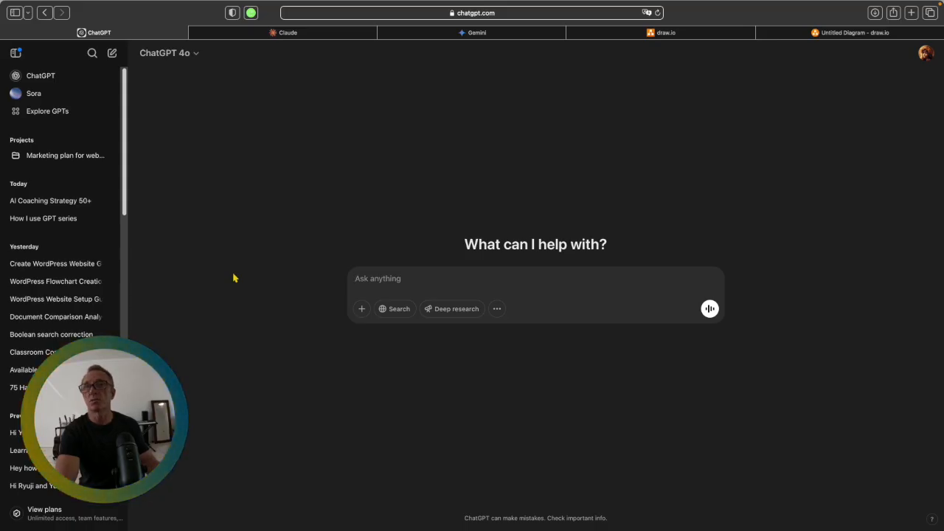
Look at the Claude and Gemini start pages, and return to ChatGPT
click(256, 37)
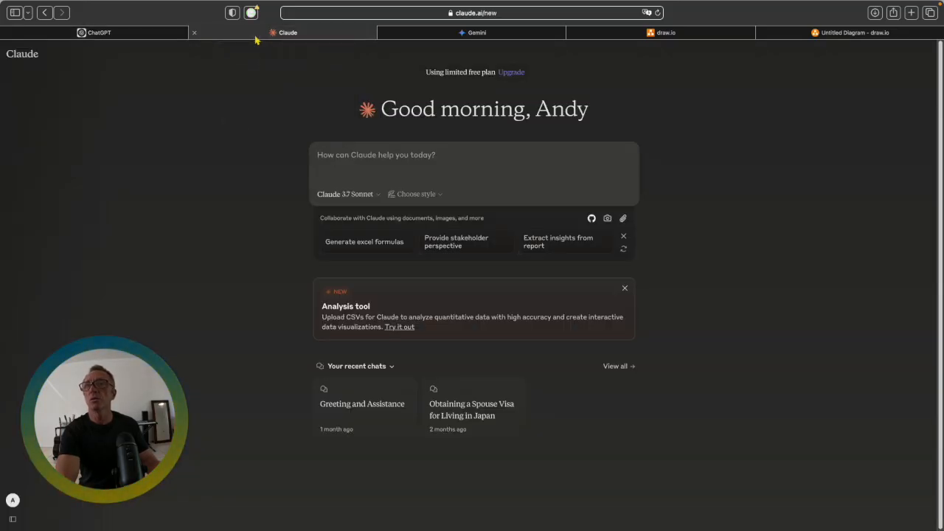
click(413, 33)
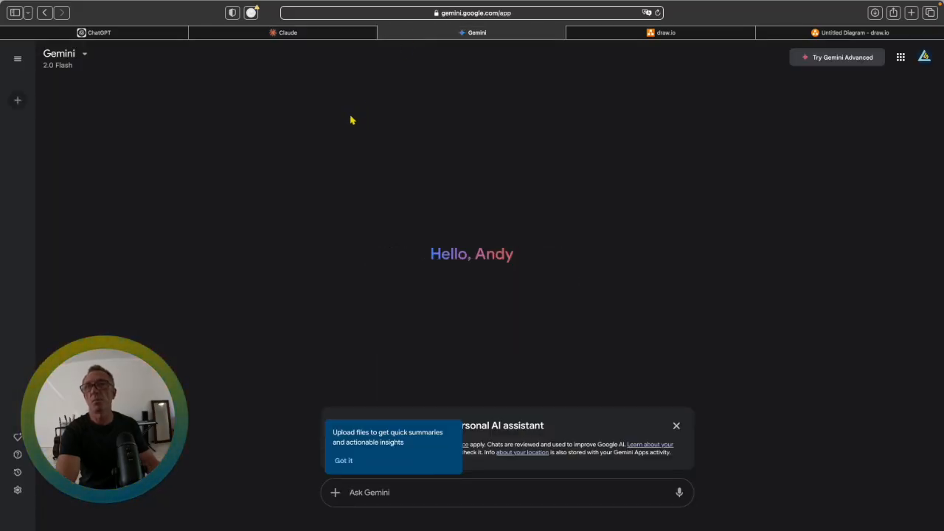
click(96, 35)
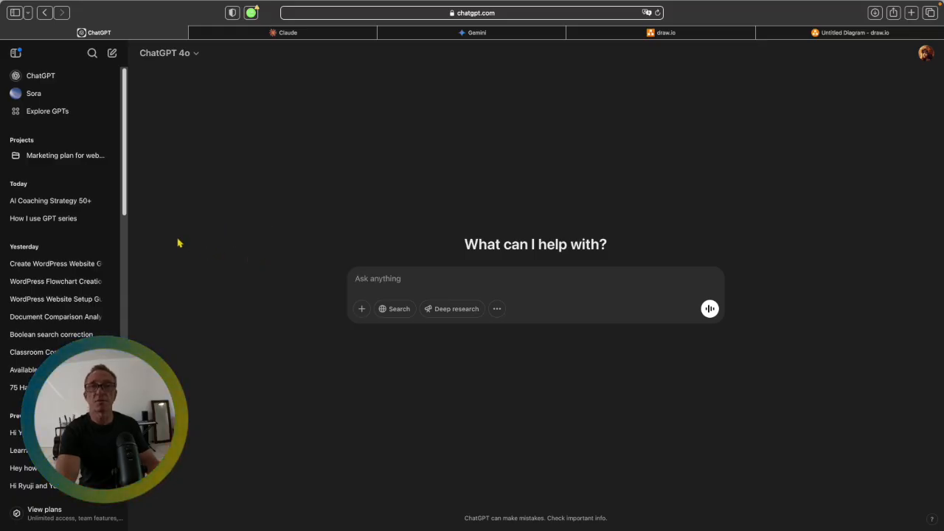
Open the "AI Coaching Strategy 50+" chat and skim through its marketing strategy
click(63, 204)
scroll(406, 198, down, 5)
scroll(407, 198, down, 10)
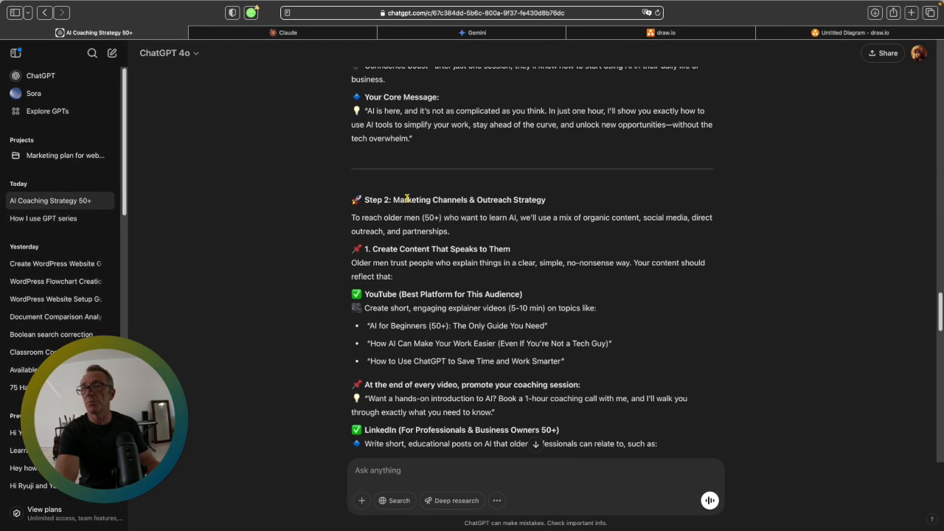
scroll(406, 197, down, 10)
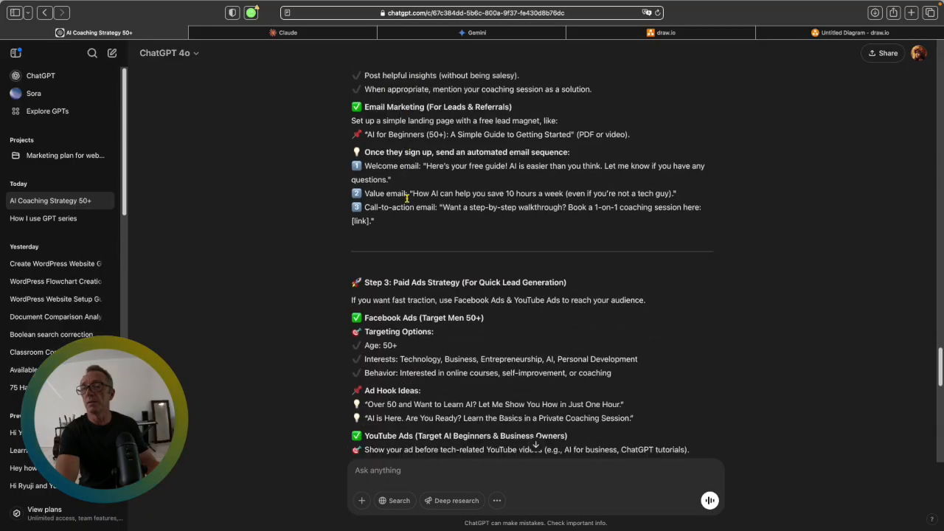
scroll(406, 198, down, 10)
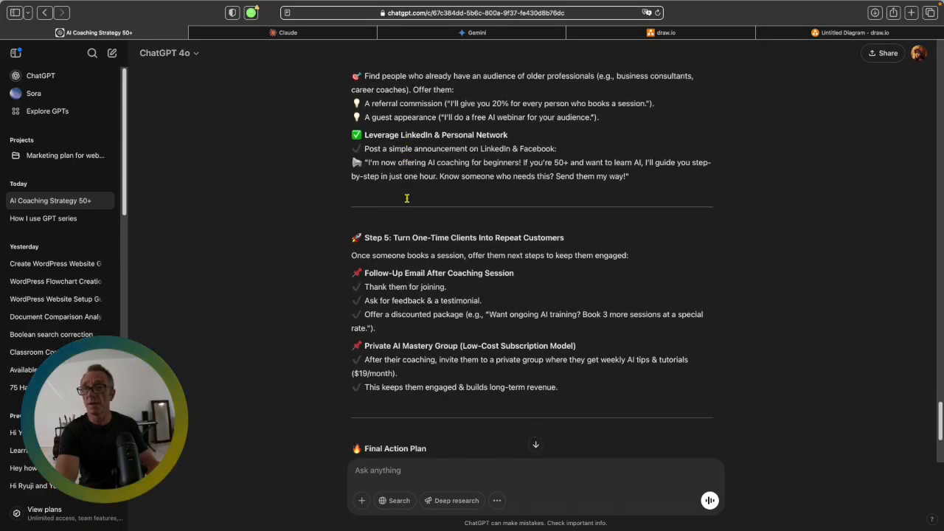
scroll(406, 198, up, 15)
scroll(406, 201, up, 12)
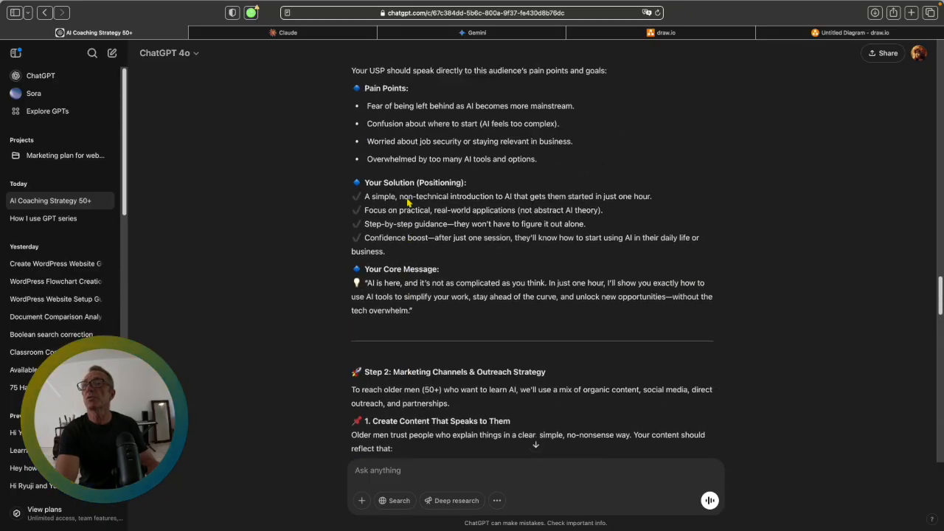
Read the strategy reply from its introduction through Step 3, the paid ads strategy
scroll(407, 201, down, 2)
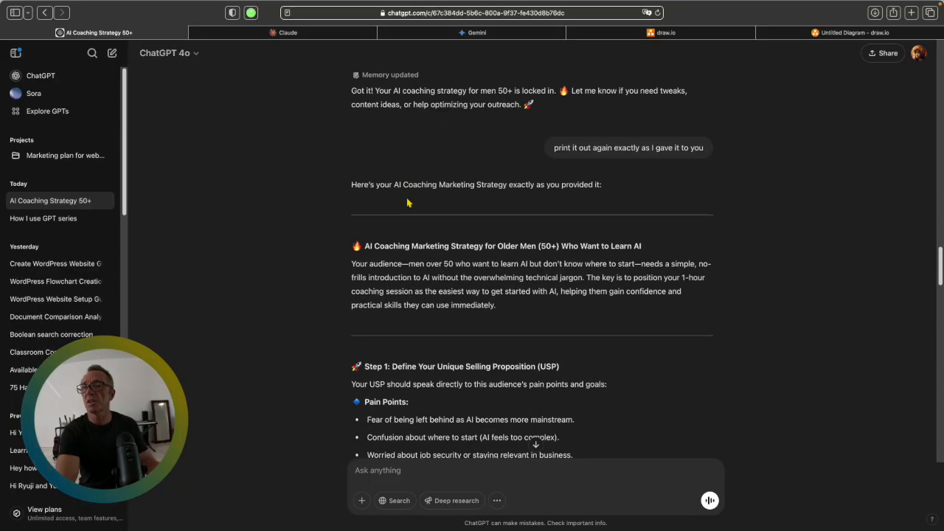
scroll(432, 308, down, 2)
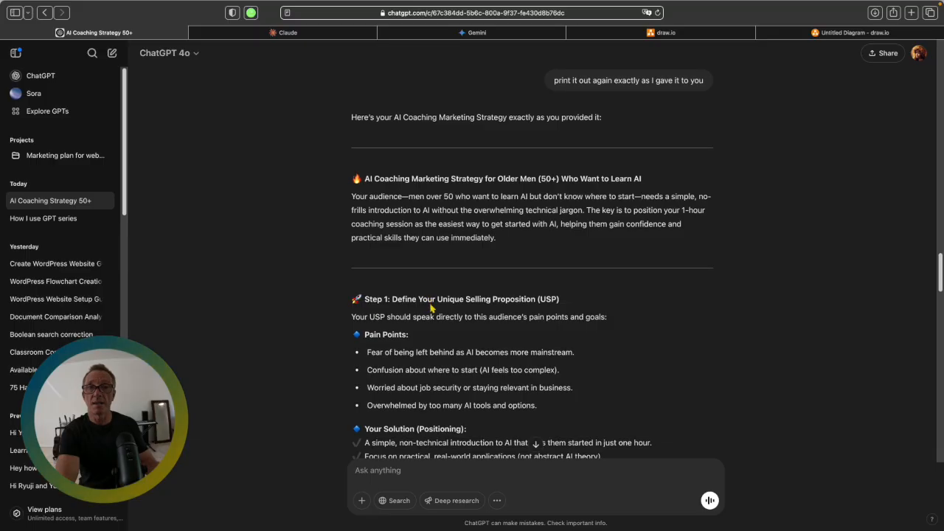
scroll(432, 308, down, 1)
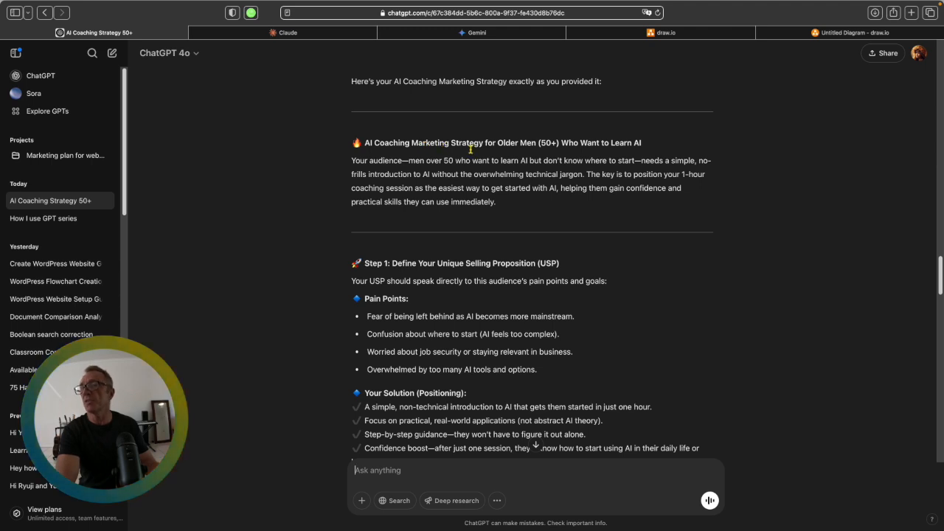
scroll(531, 240, down, 2)
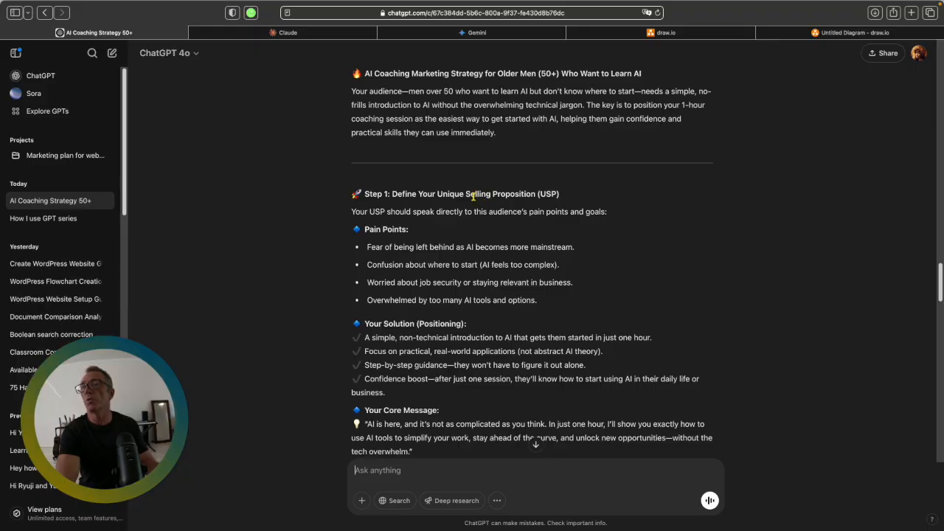
scroll(532, 203, down, 7)
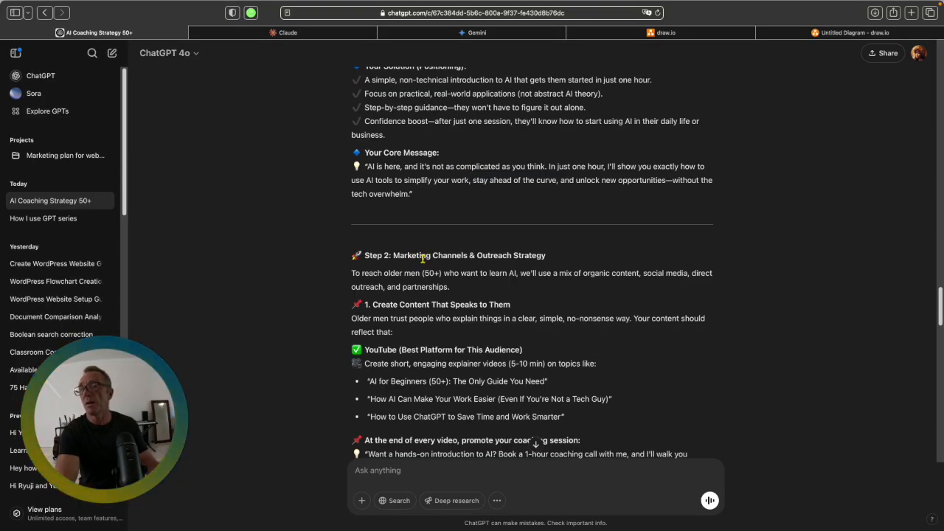
scroll(483, 258, down, 2)
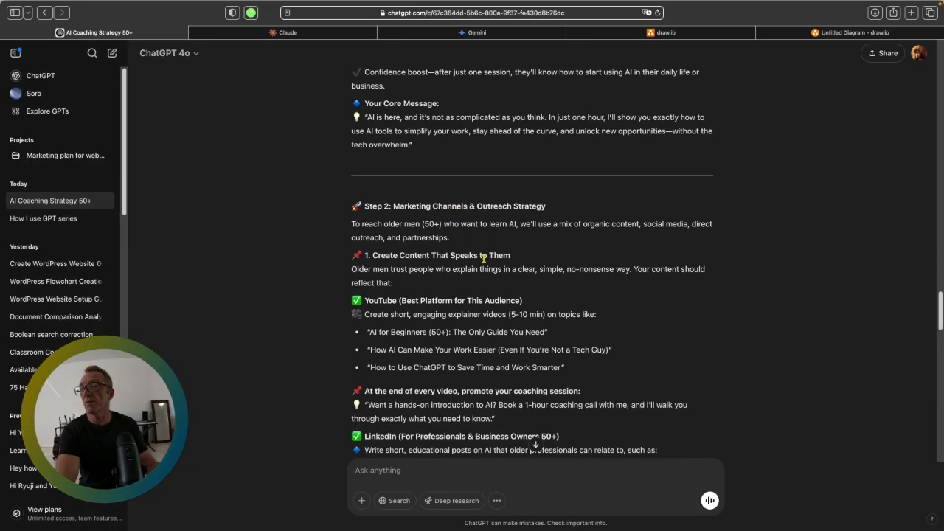
scroll(483, 258, down, 15)
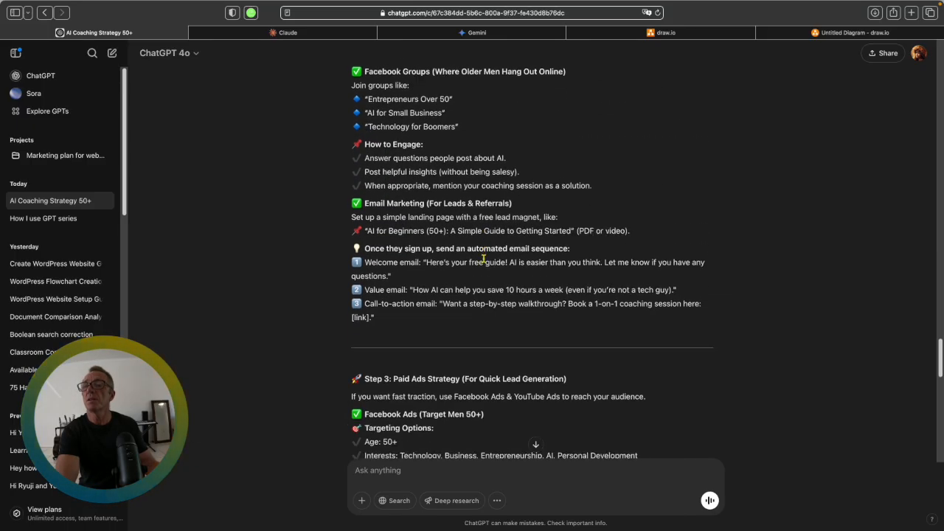
scroll(440, 359, down, 7)
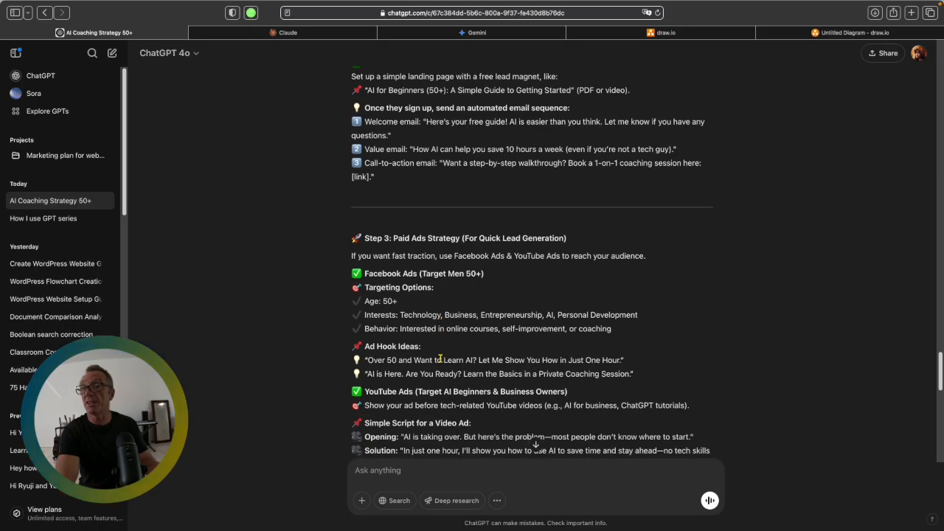
Read the rest of the strategy, from the partnership and referral section to the Final Action Plan
scroll(440, 358, down, 5)
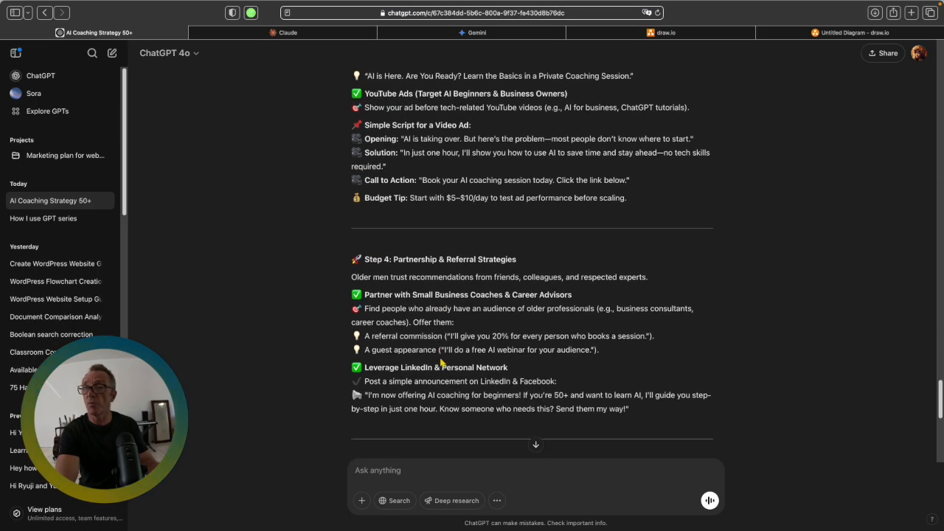
scroll(447, 205, down, 7)
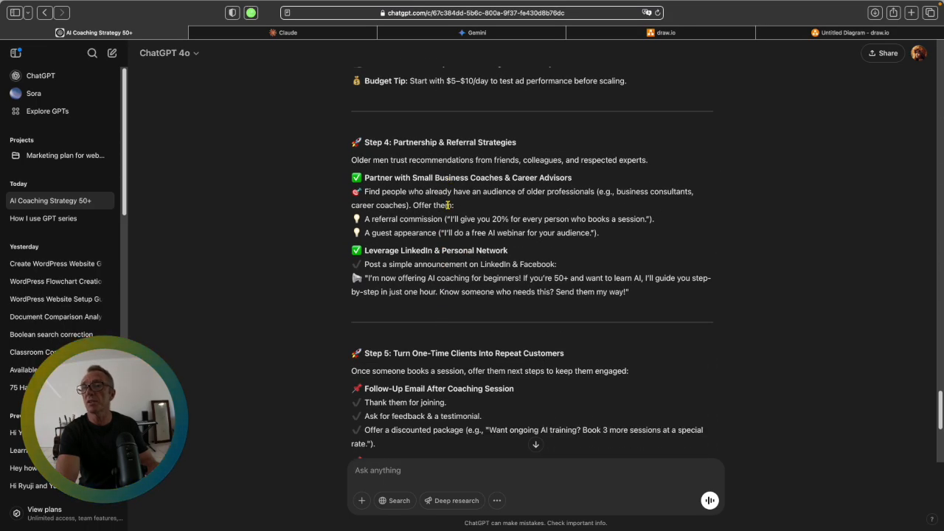
scroll(447, 205, down, 1)
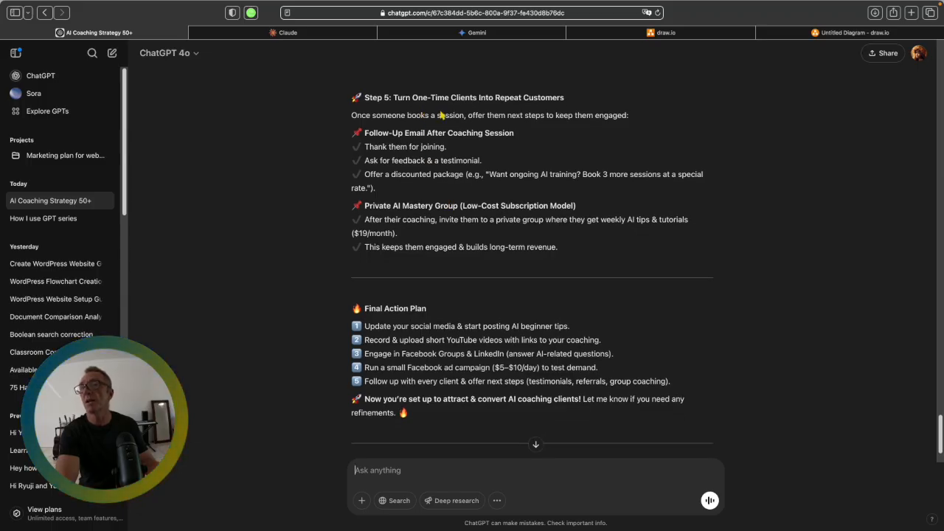
scroll(483, 166, down, 1)
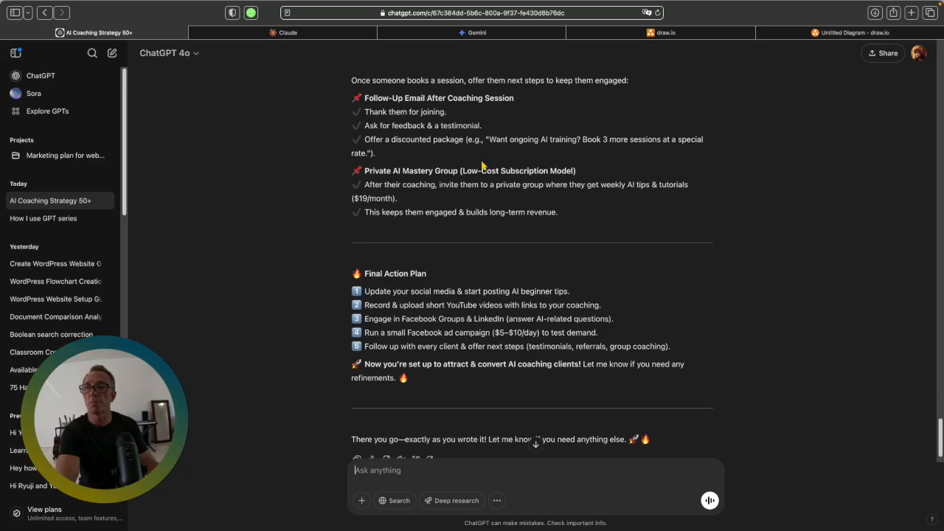
scroll(481, 165, down, 2)
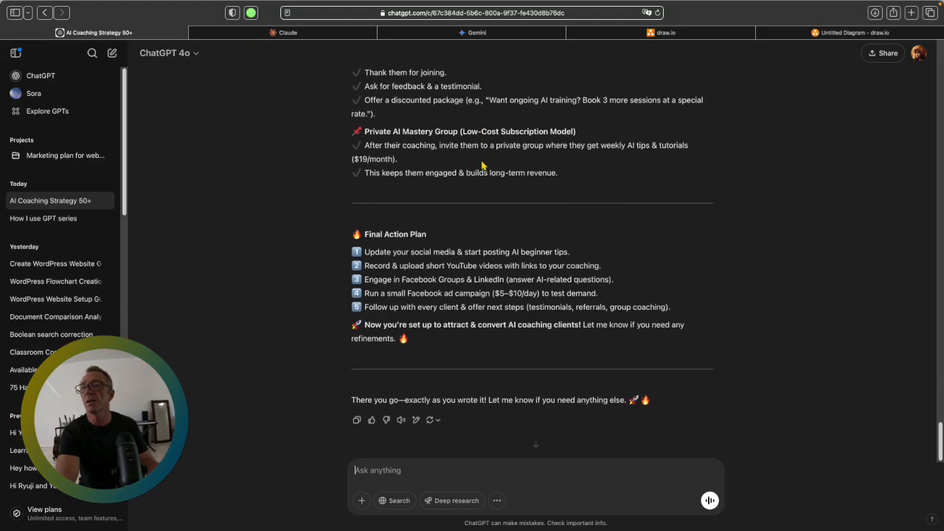
scroll(414, 231, up, 2)
scroll(414, 231, down, 2)
scroll(414, 231, up, 1)
scroll(414, 231, down, 1)
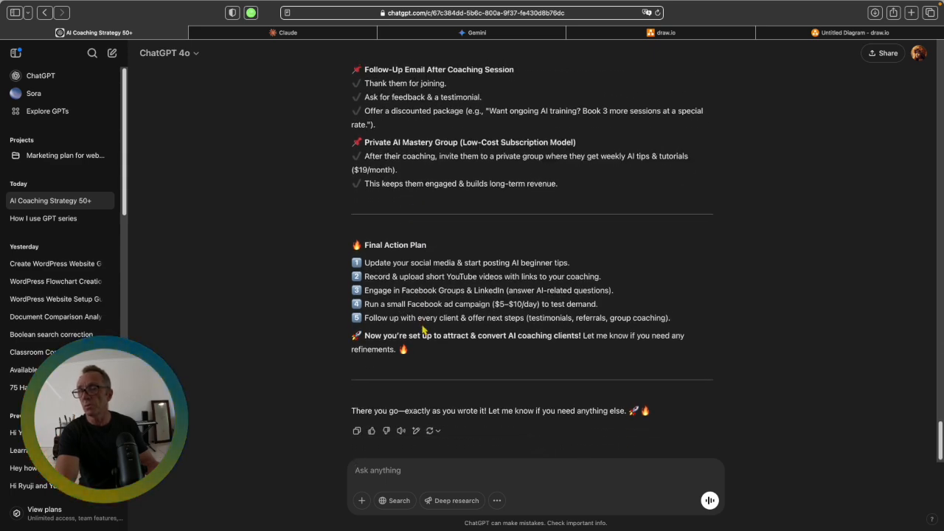
Copy the complete strategy reply and start a new chat
click(357, 434)
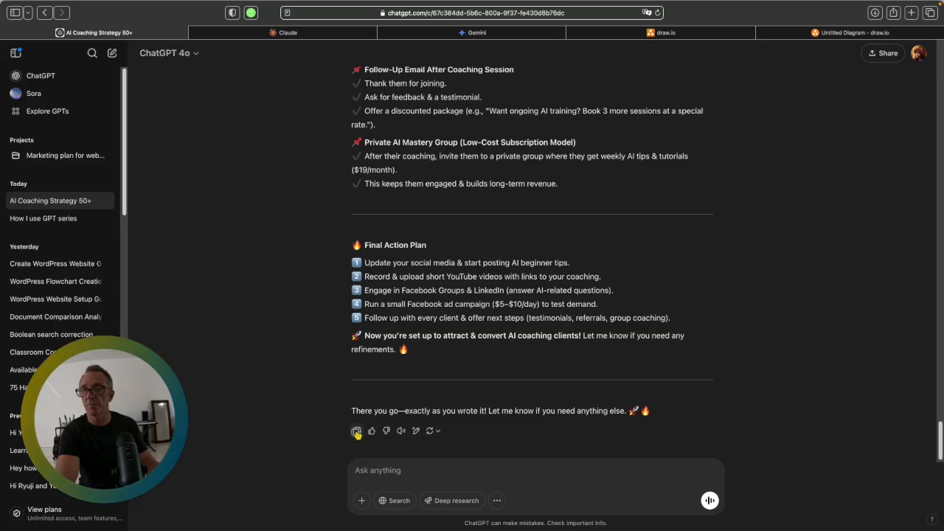
key(super+shift+o)
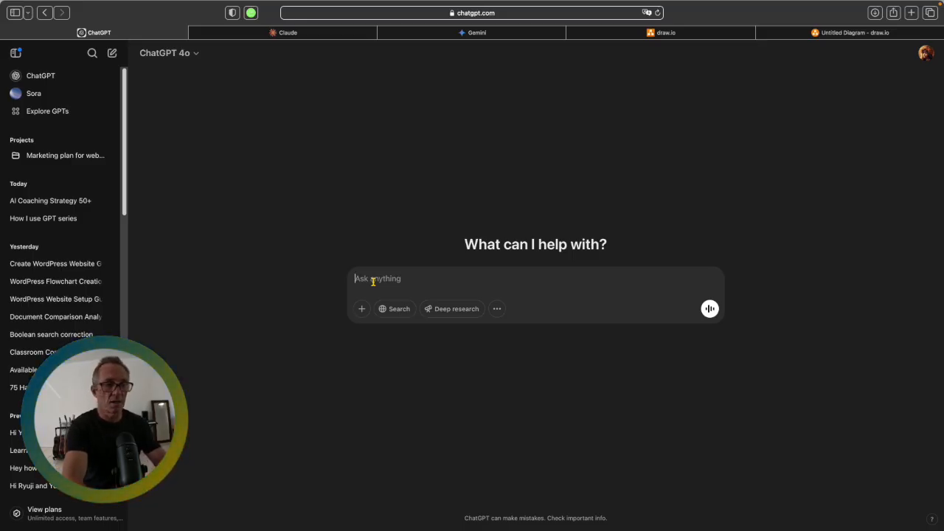
Begin the prompt with "You are an expert flow chart builder. Please create me a flow chart using mermaid format."
key(super+v)
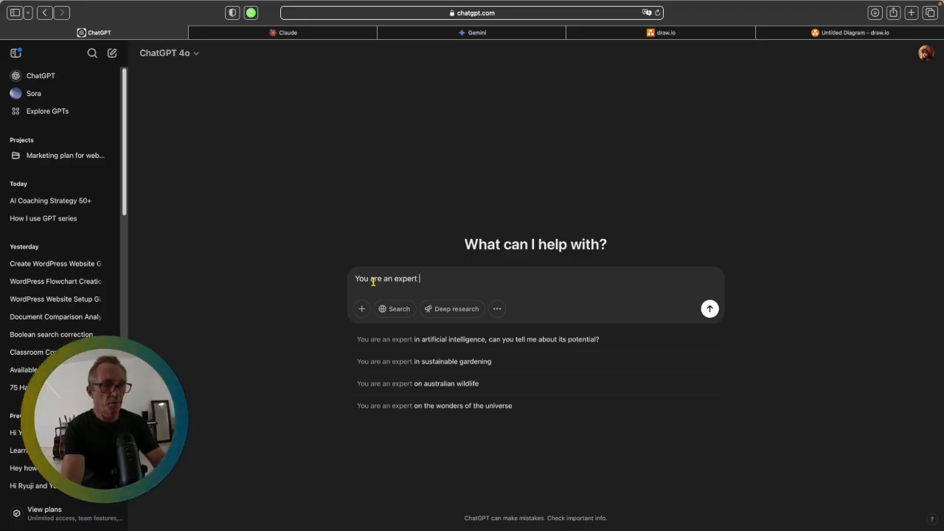
text(flow cha)
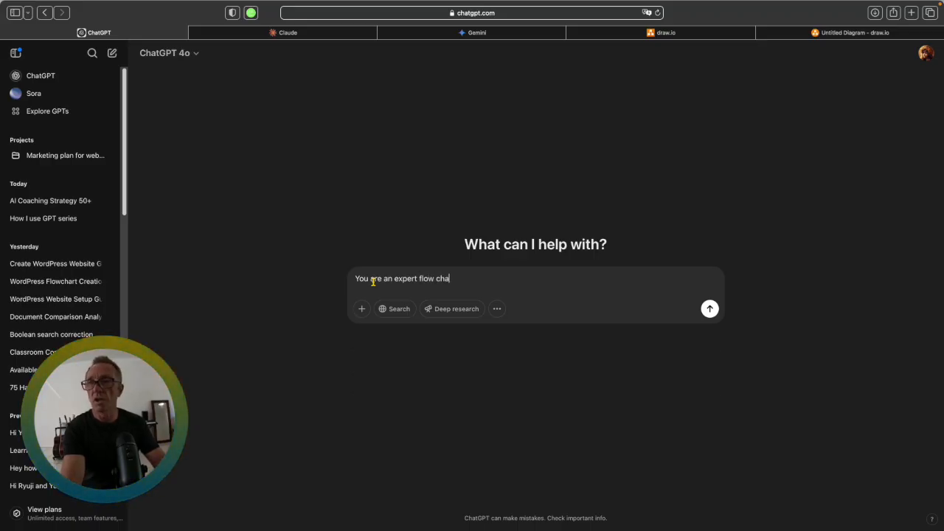
text(rt builder)
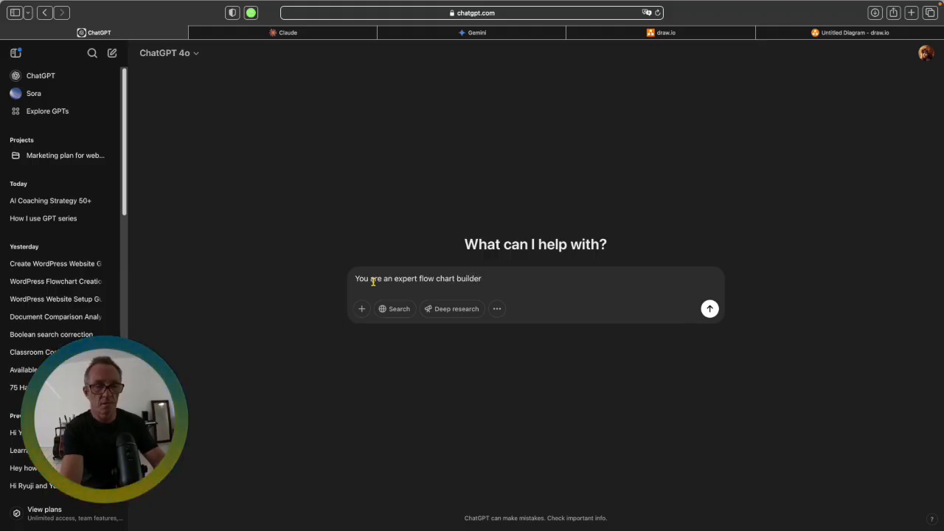
text(.  P)
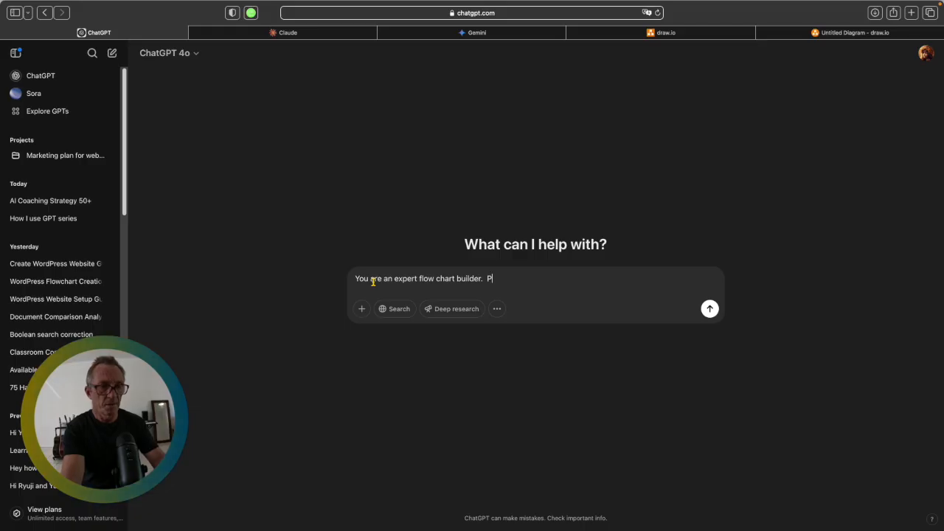
text(lease cre)
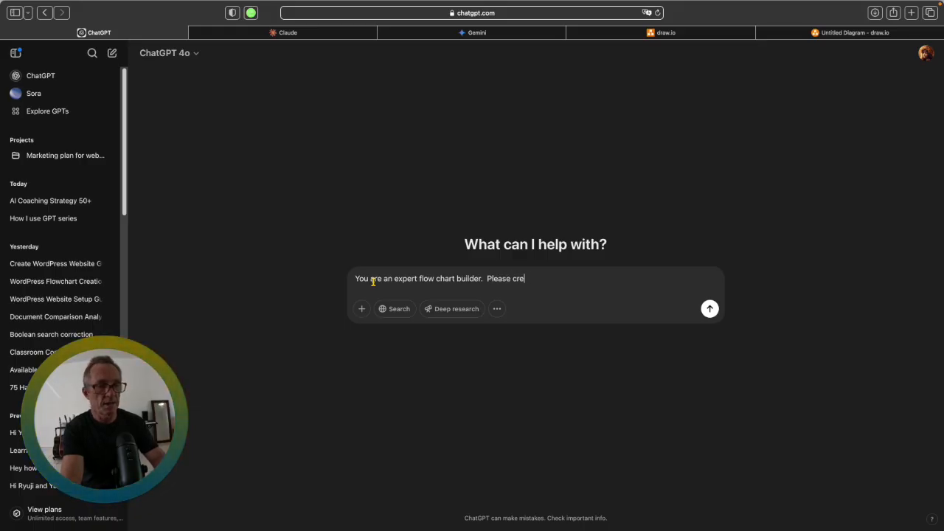
text(ate me a flow chart )
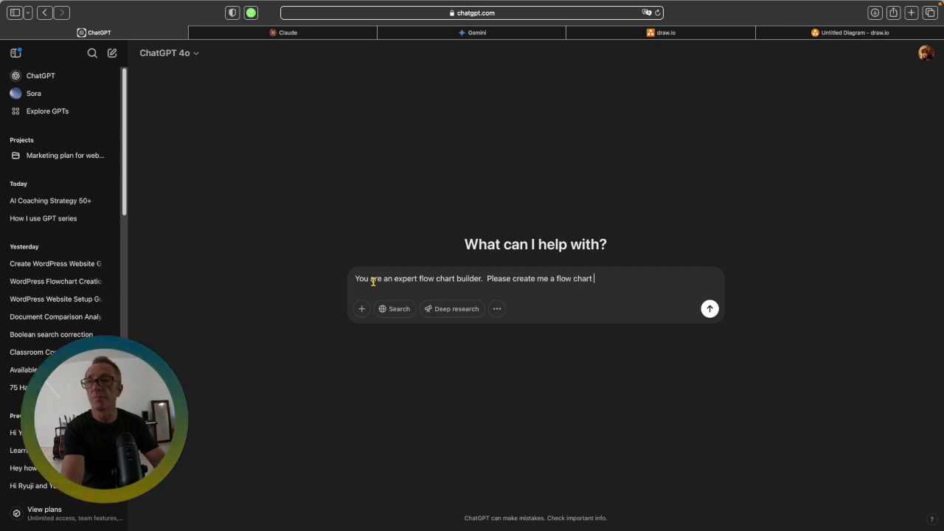
text(usingmer)
key(BackSpace)
key(BackSpace)
key(BackSpace)
key(BackSpace)
key(BackSpace)
text(m)
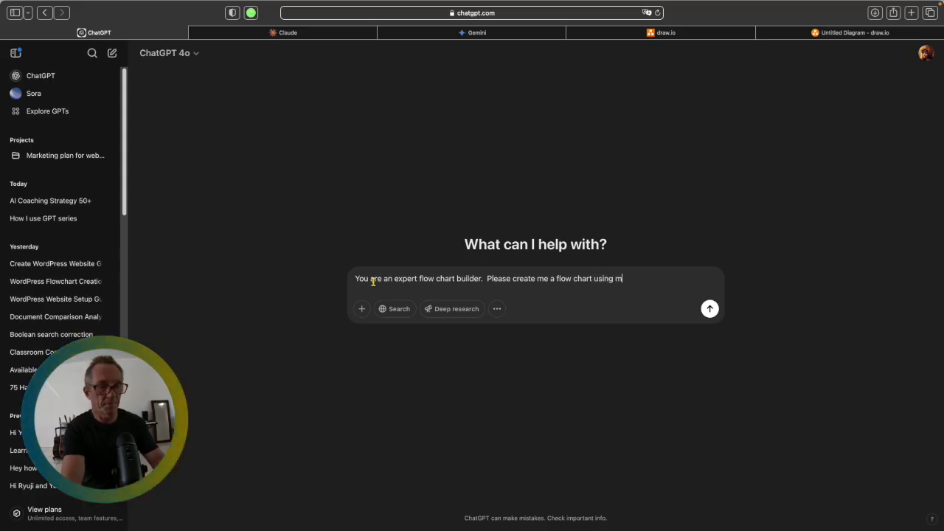
text(ermaid format.)
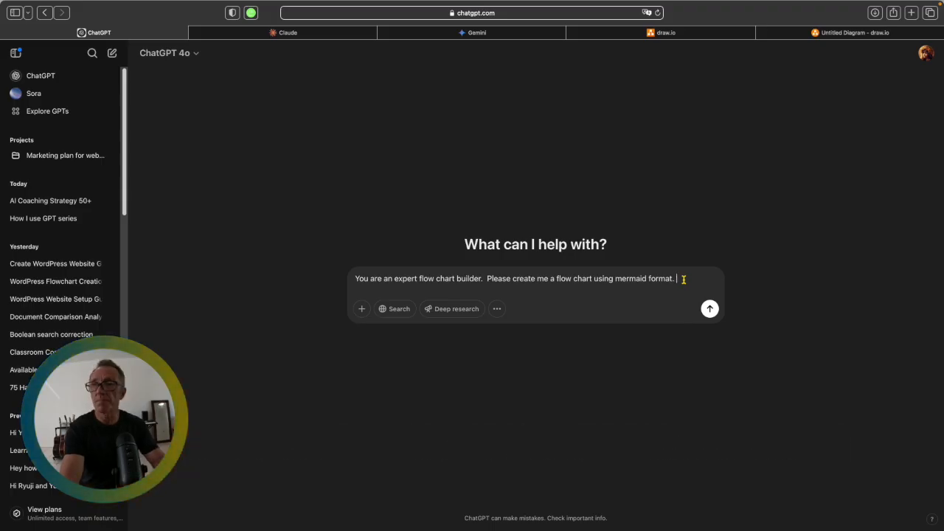
Add "Use the following information." to the prompt and paste the copied marketing strategy after it
text(Us)
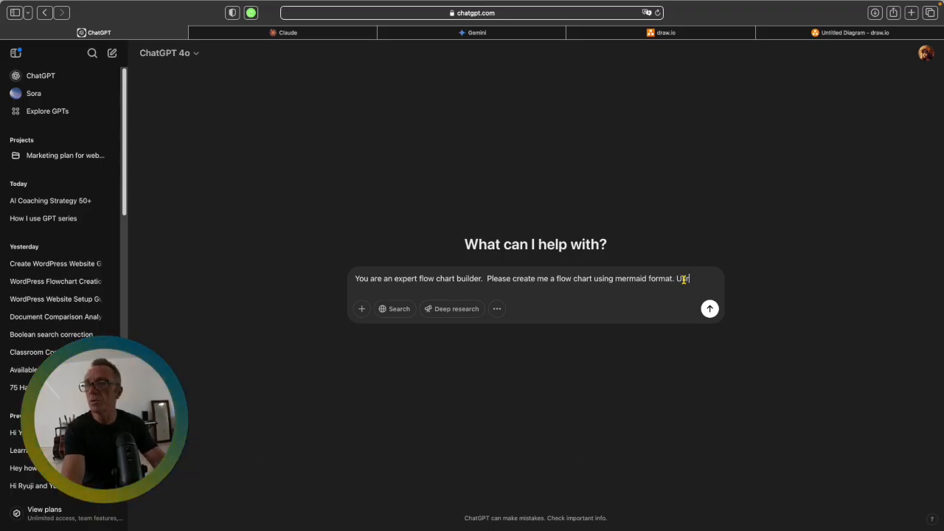
text(e t)
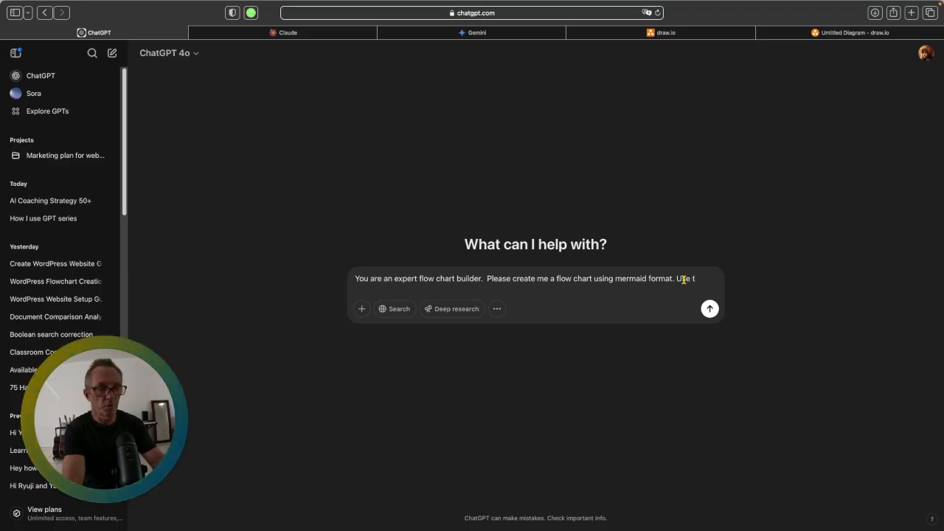
text(he following information.)
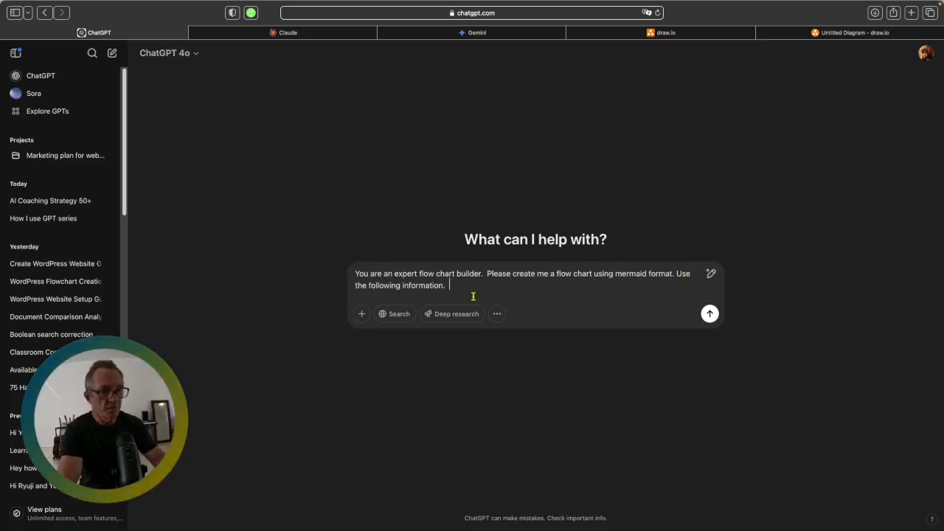
key(super+v)
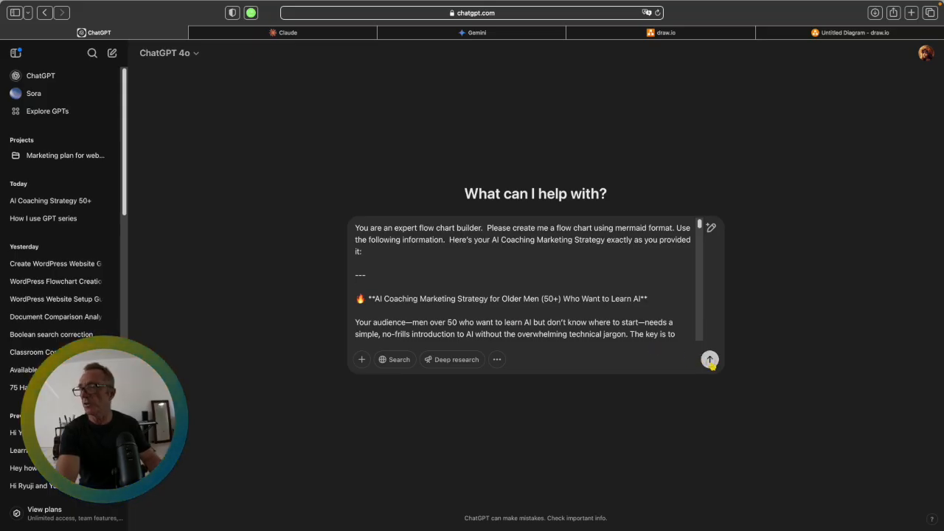
Submit the flow chart prompt and review the generated Mermaid code from the USP step through the Final Action Plan
click(710, 360)
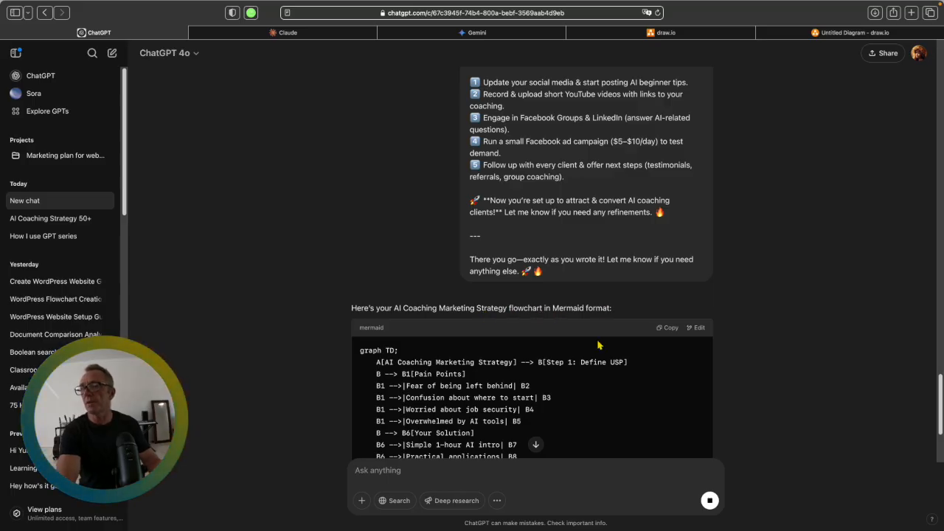
scroll(599, 339, down, 3)
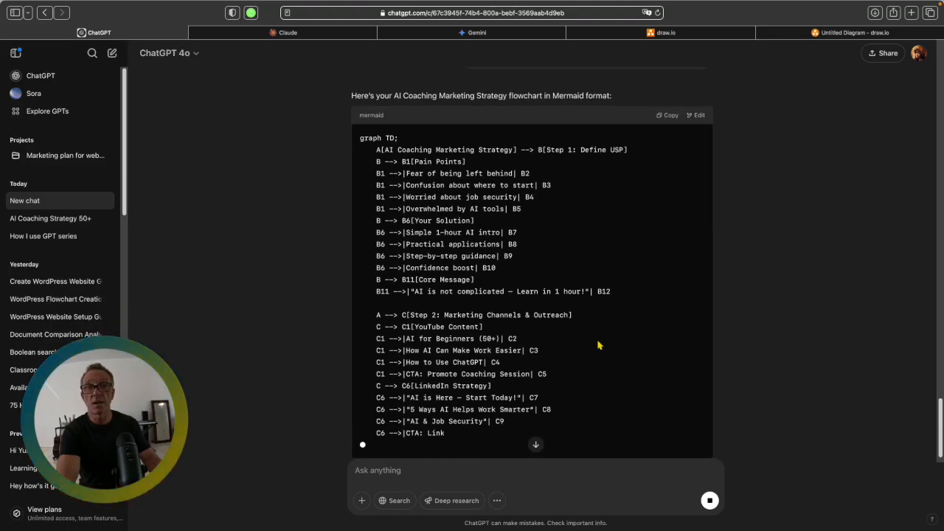
scroll(598, 344, up, 3)
scroll(598, 344, down, 5)
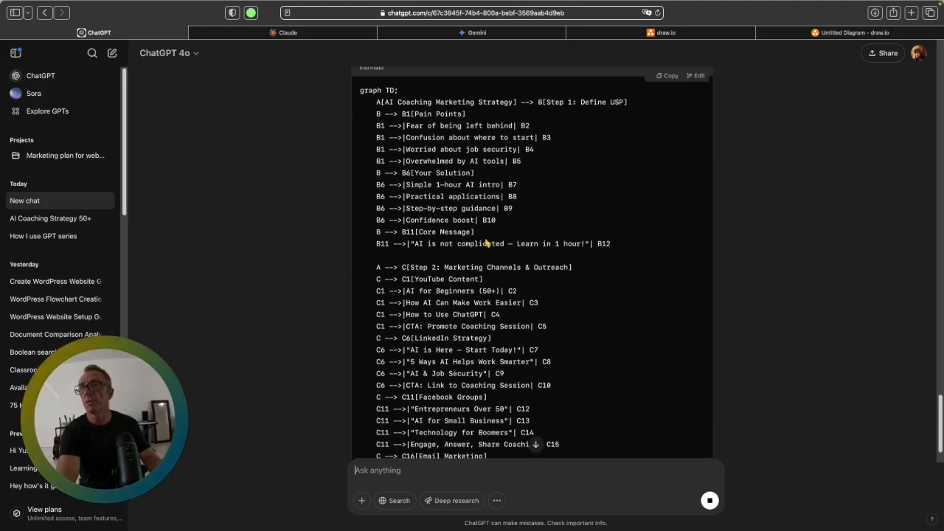
scroll(442, 235, down, 2)
scroll(443, 234, down, 1)
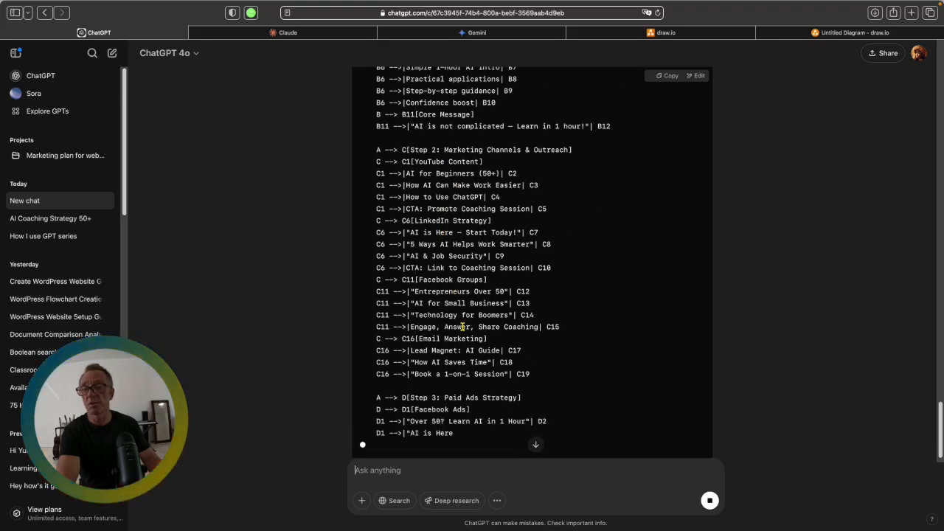
scroll(481, 399, down, 1)
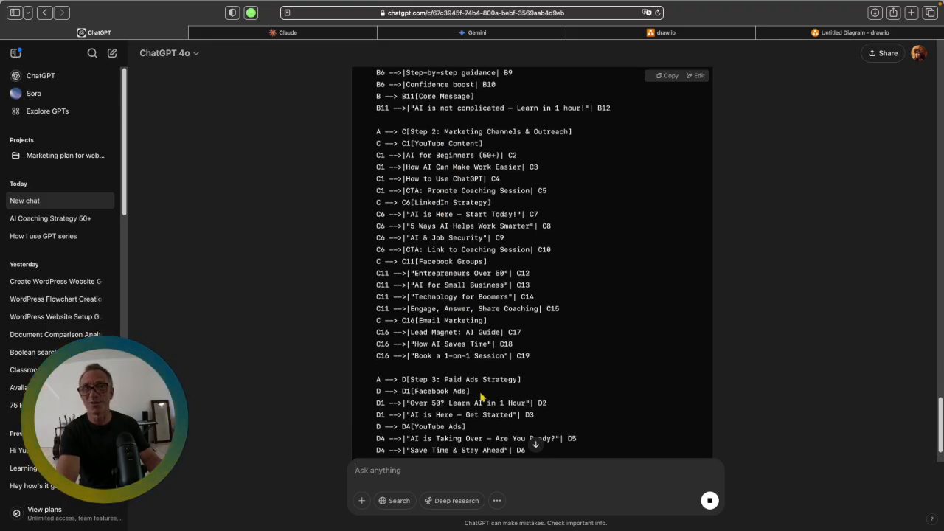
scroll(481, 398, down, 5)
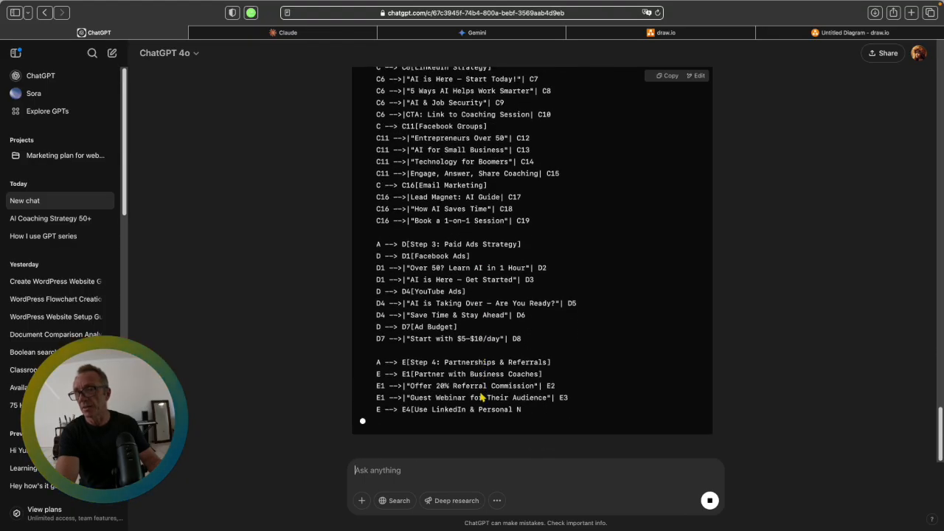
scroll(480, 396, down, 1)
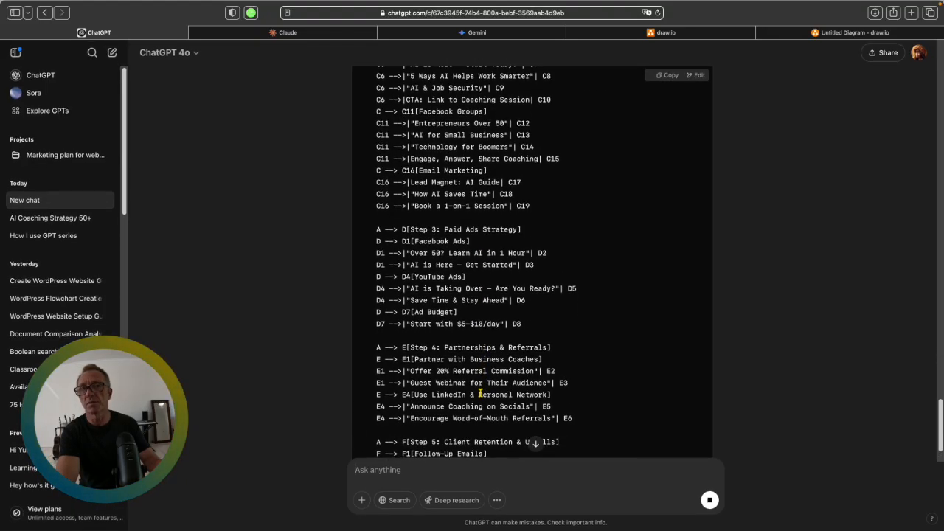
scroll(481, 394, down, 4)
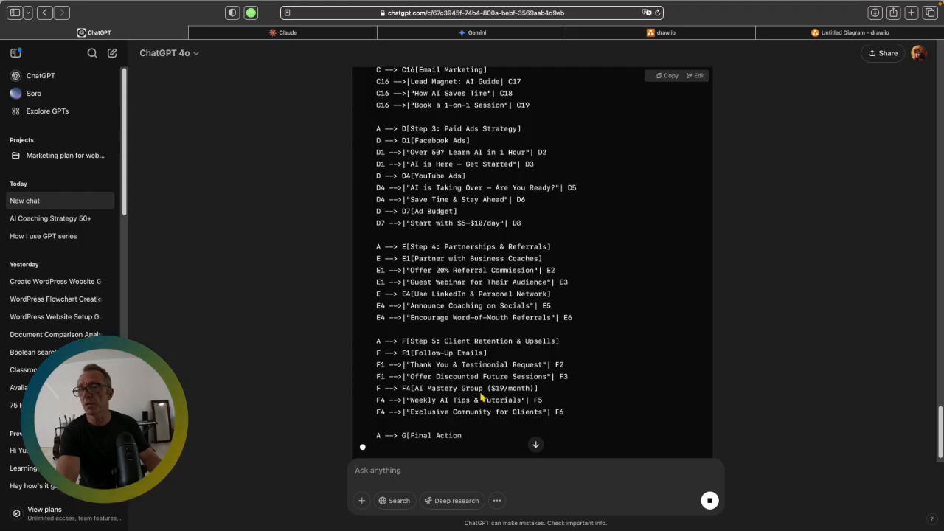
scroll(480, 397, down, 2)
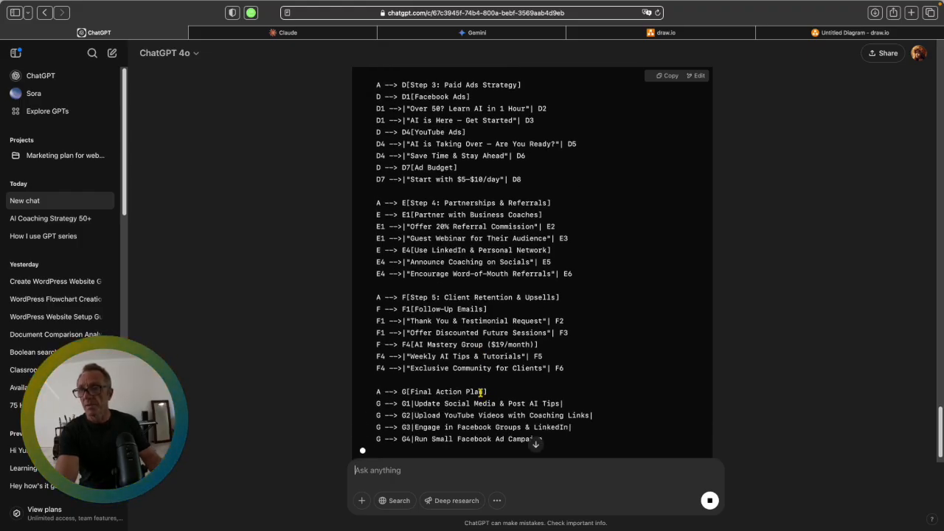
scroll(480, 393, down, 3)
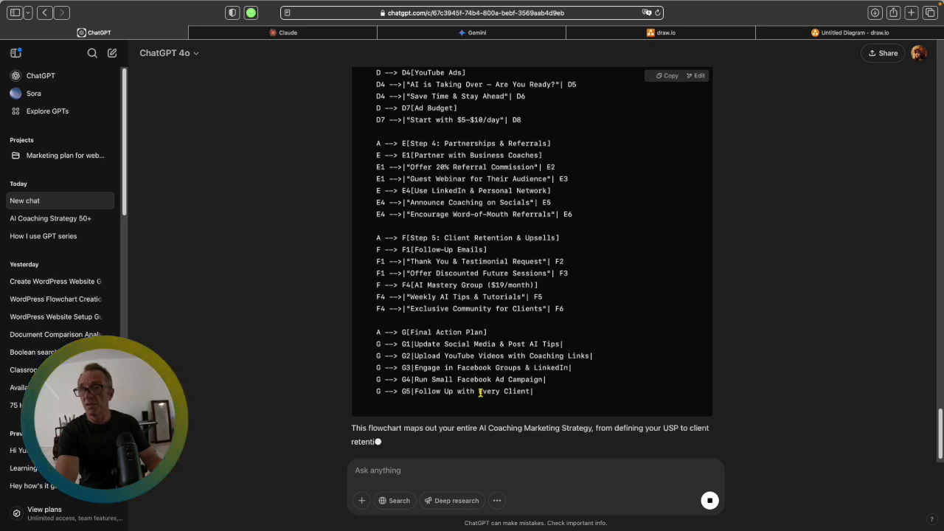
scroll(480, 393, up, 5)
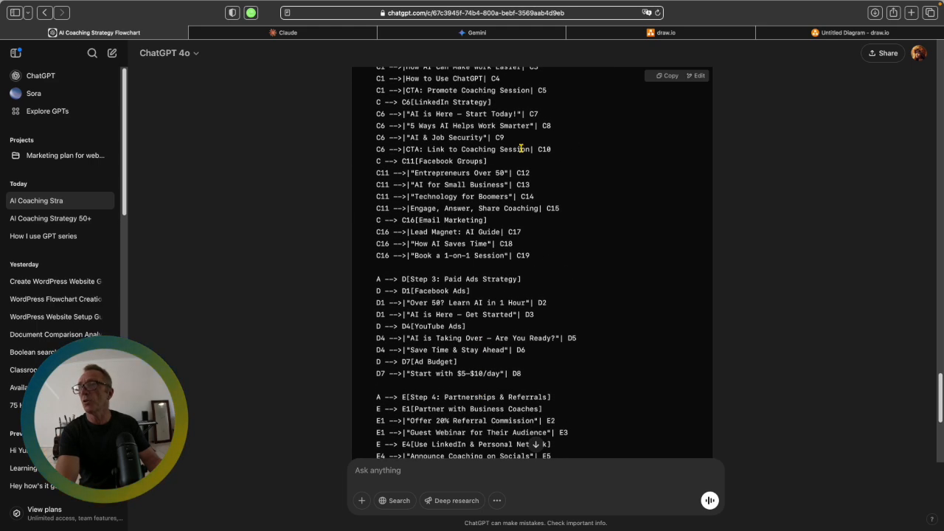
Copy the generated Mermaid code, switch to draw.io and start a new diagram
click(666, 76)
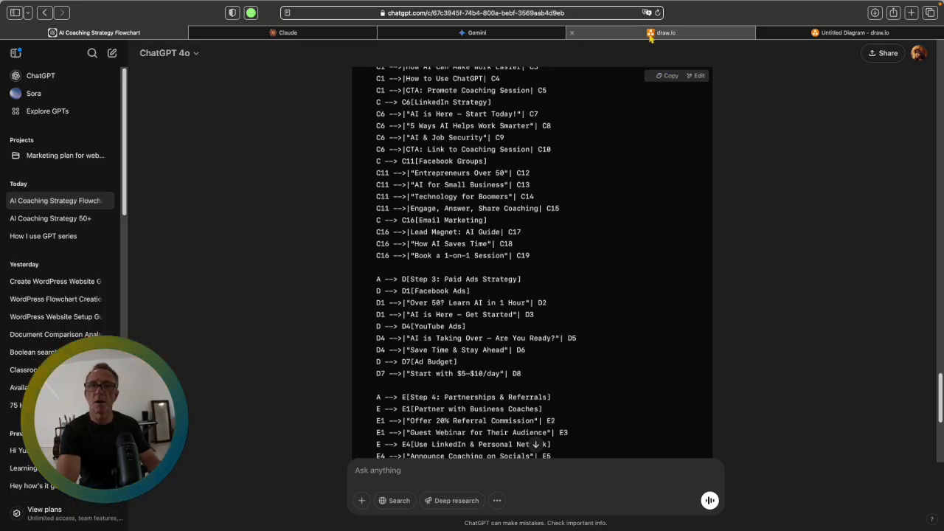
click(650, 34)
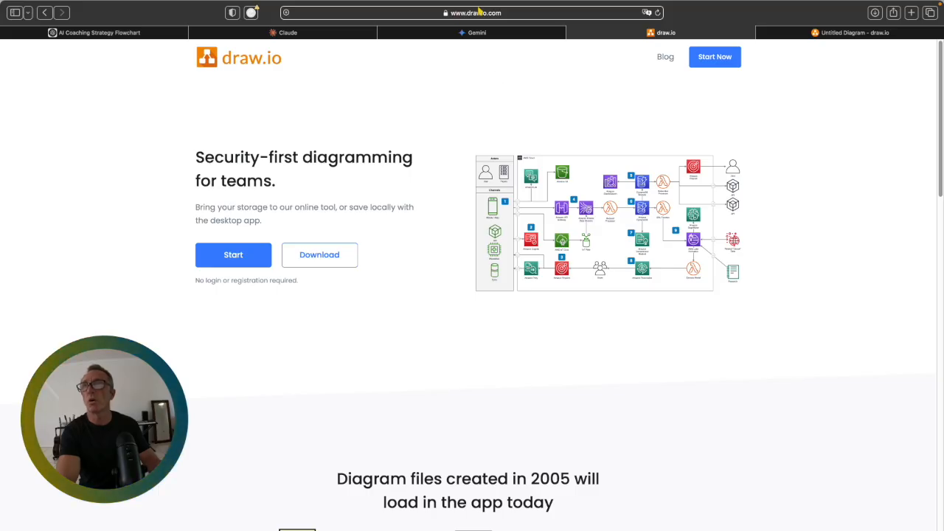
click(235, 255)
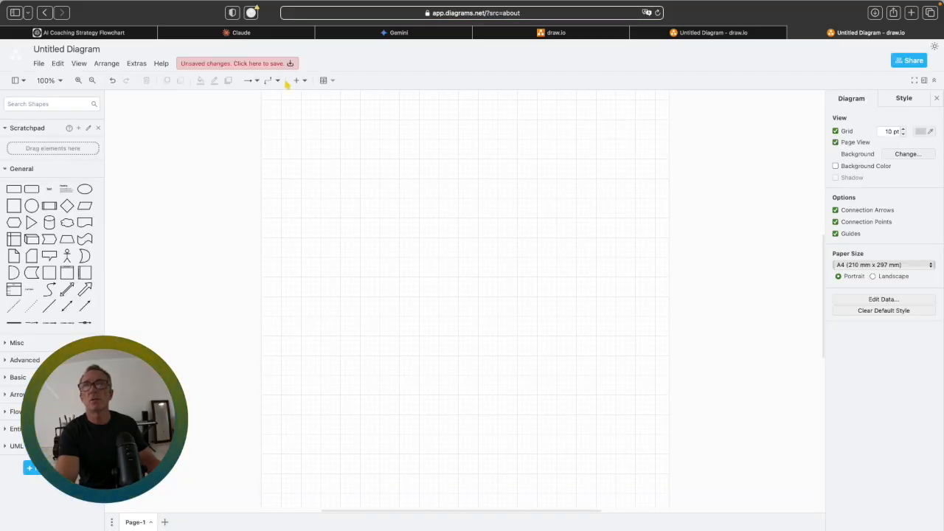
Open the Mermaid code entry for a new insertion and replace the sample graph with the copied marketing strategy code
click(296, 81)
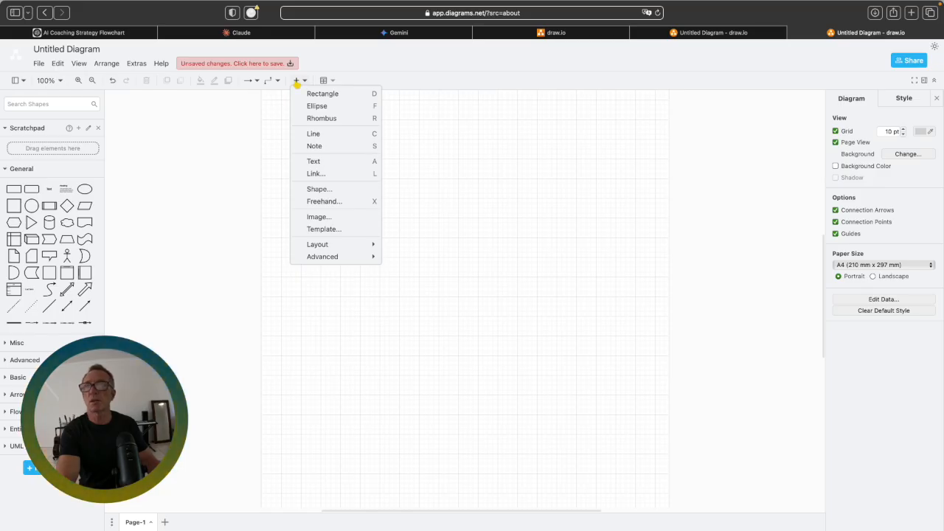
mouse_move(338, 249)
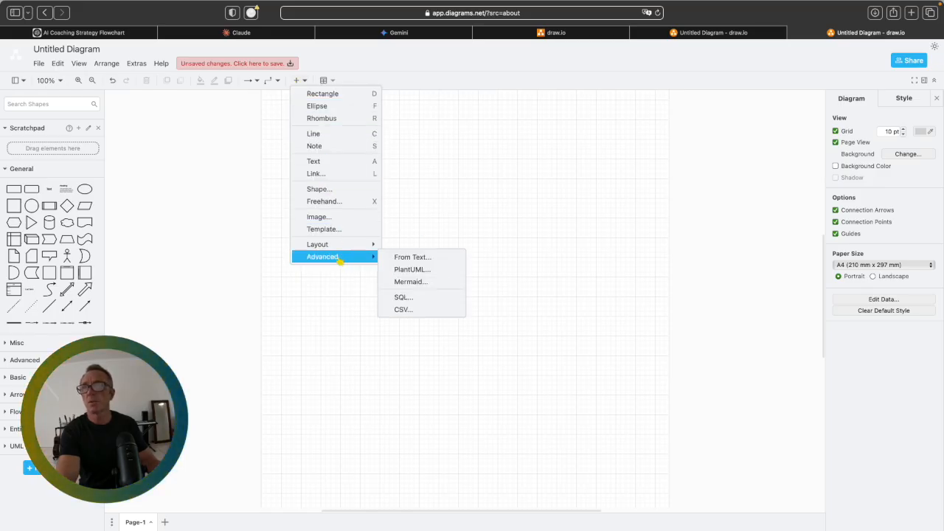
click(408, 282)
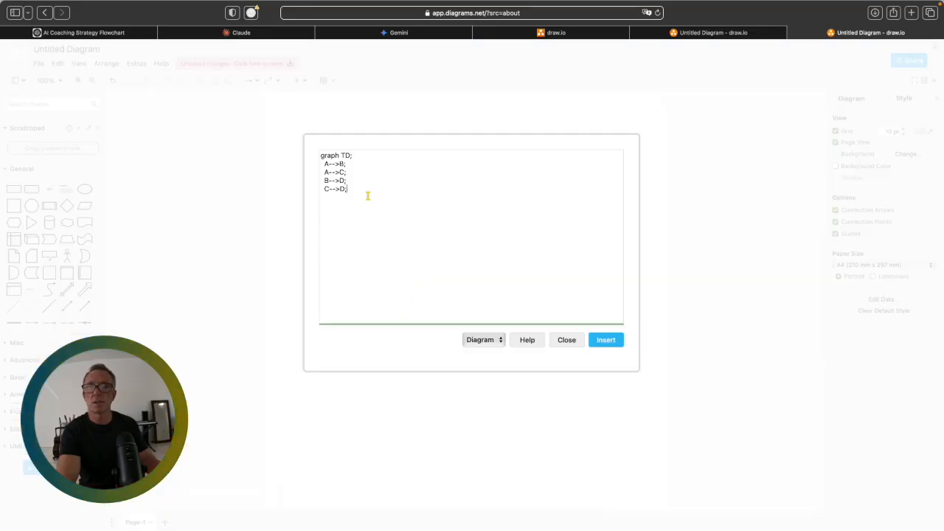
drag(367, 196, 312, 153)
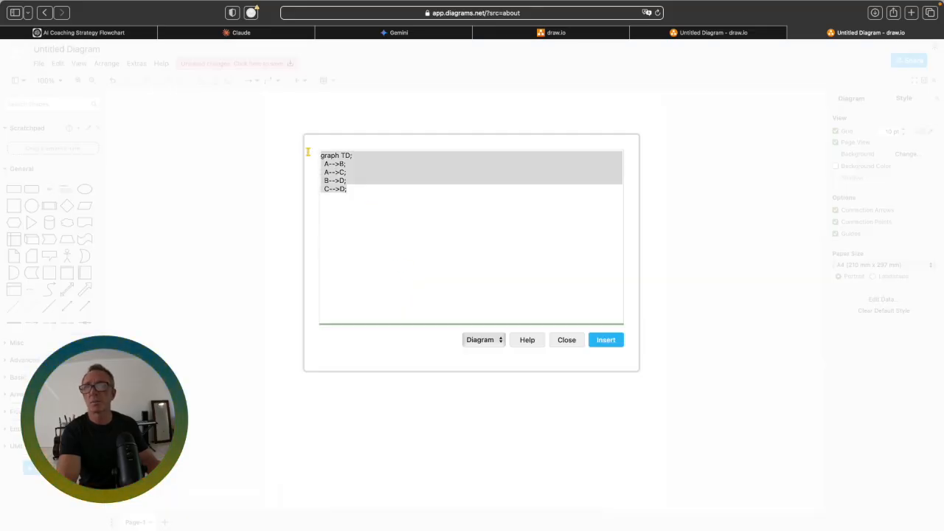
key(BackSpace)
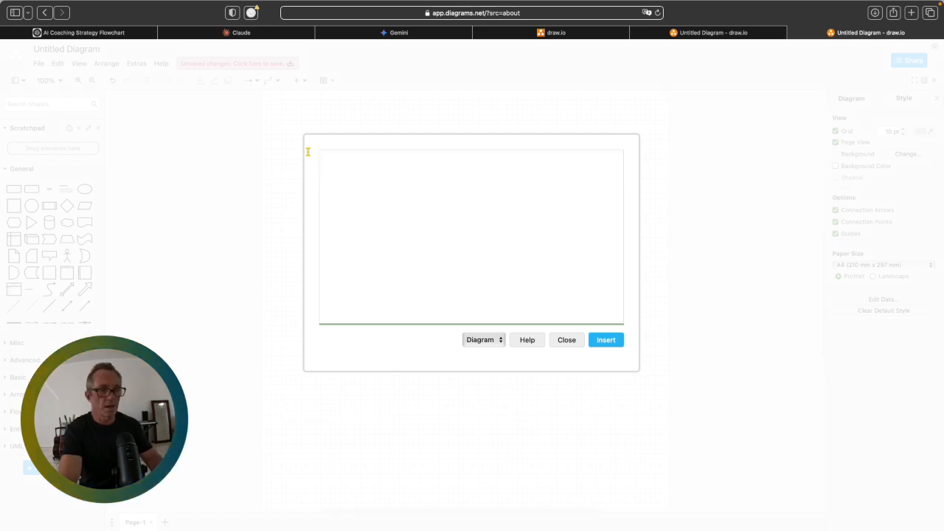
key(super+v)
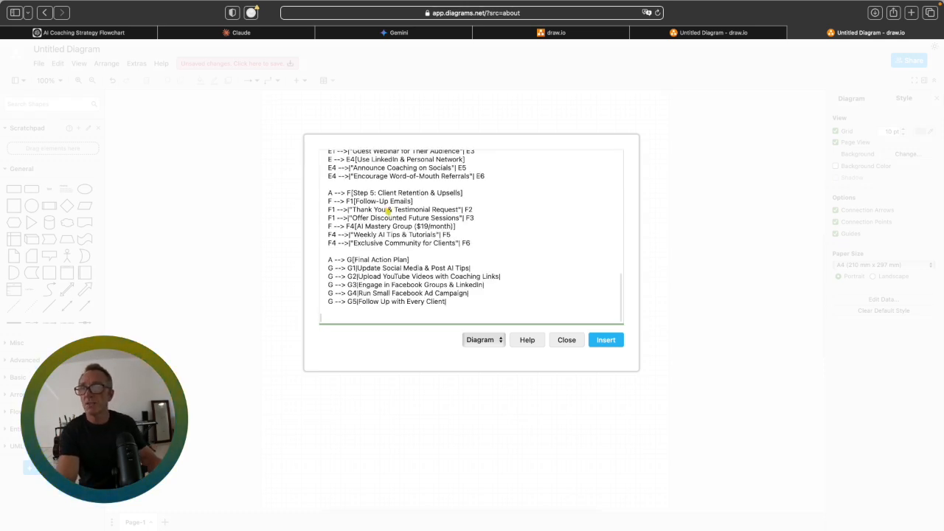
Look over the pasted Mermaid code and insert it into the drawing as a diagram
scroll(385, 209, up, 2)
scroll(385, 208, down, 1)
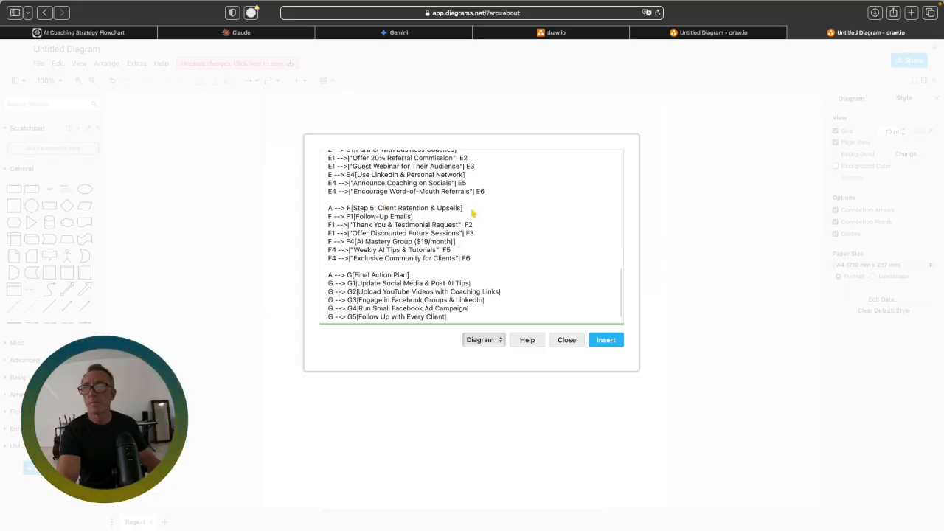
scroll(508, 233, up, 2)
click(603, 337)
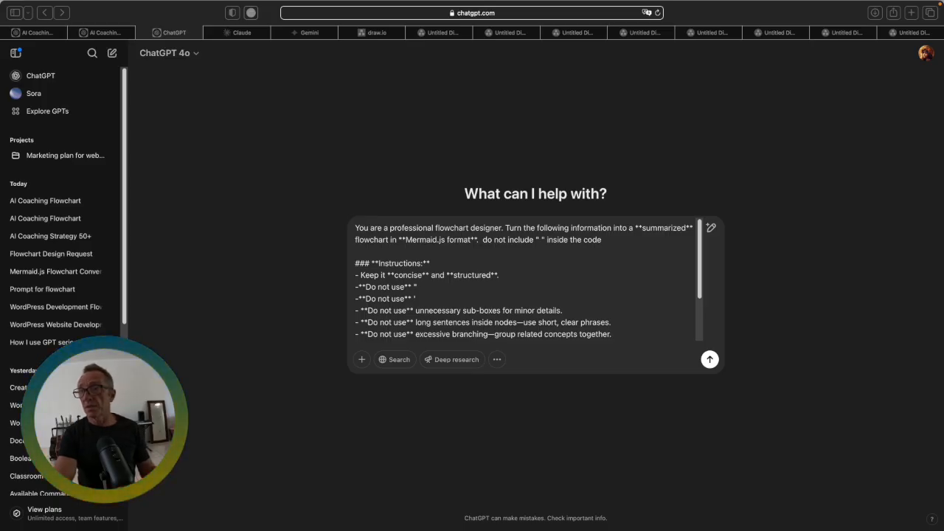
Examine the revised ChatGPT flowchart designer prompt, including its "Do not use" rules and the instruction for a linear flow
scroll(528, 280, down, 2)
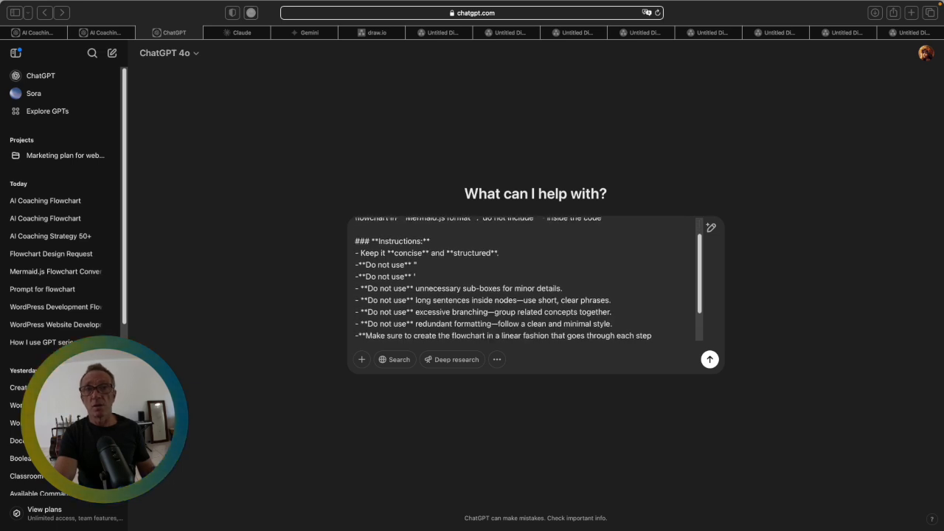
scroll(528, 280, up, 2)
scroll(528, 280, down, 3)
scroll(528, 280, up, 3)
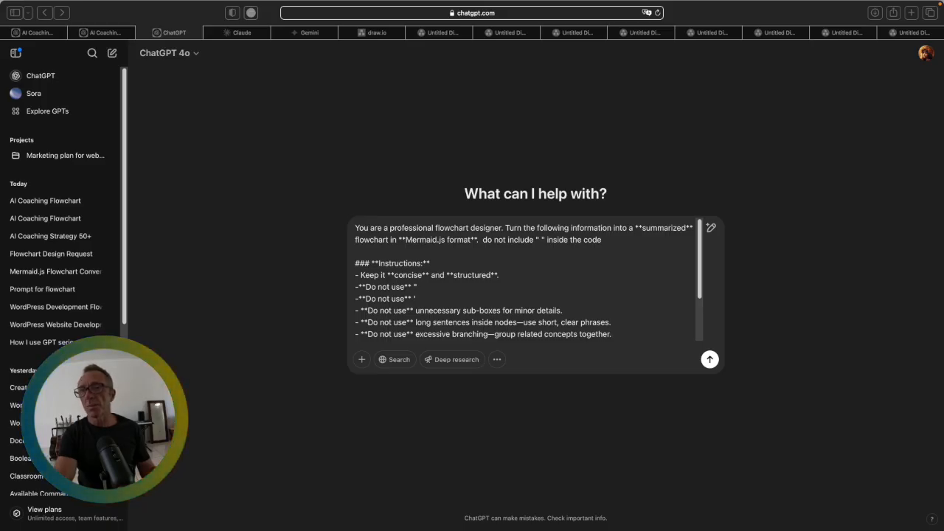
scroll(525, 280, down, 1)
scroll(525, 281, up, 1)
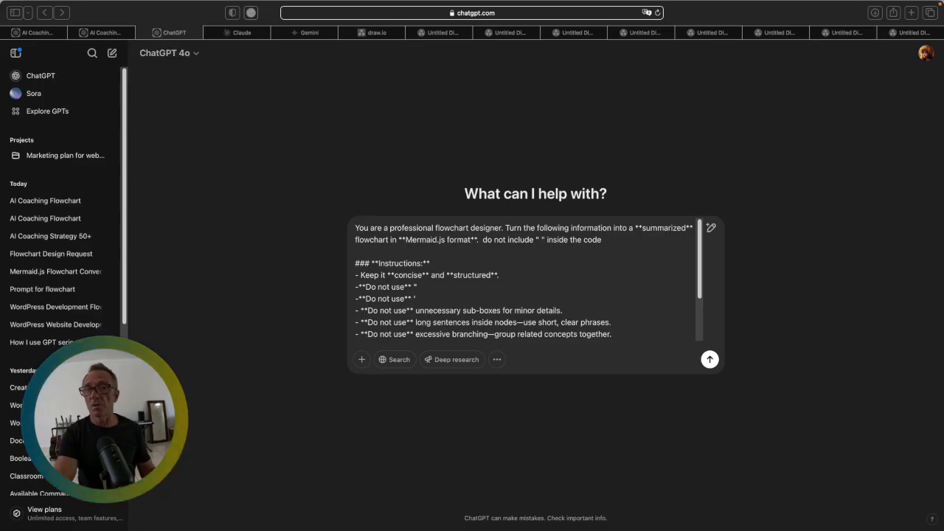
scroll(525, 281, down, 5)
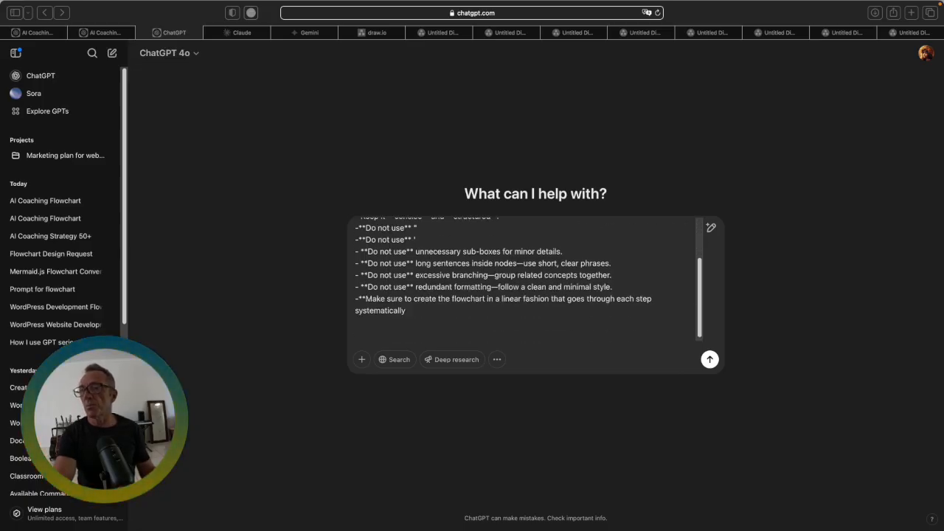
scroll(525, 280, up, 5)
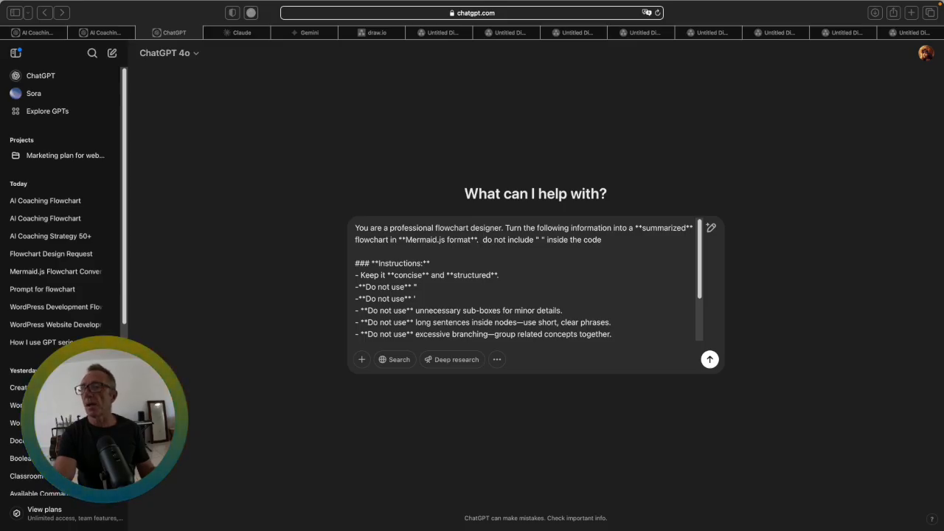
scroll(525, 280, down, 2)
scroll(525, 280, up, 2)
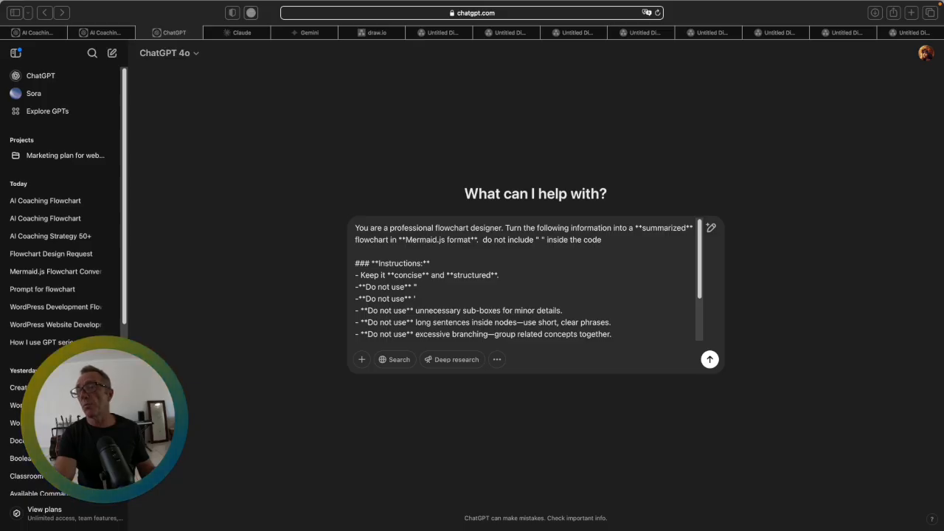
scroll(369, 251, down, 2)
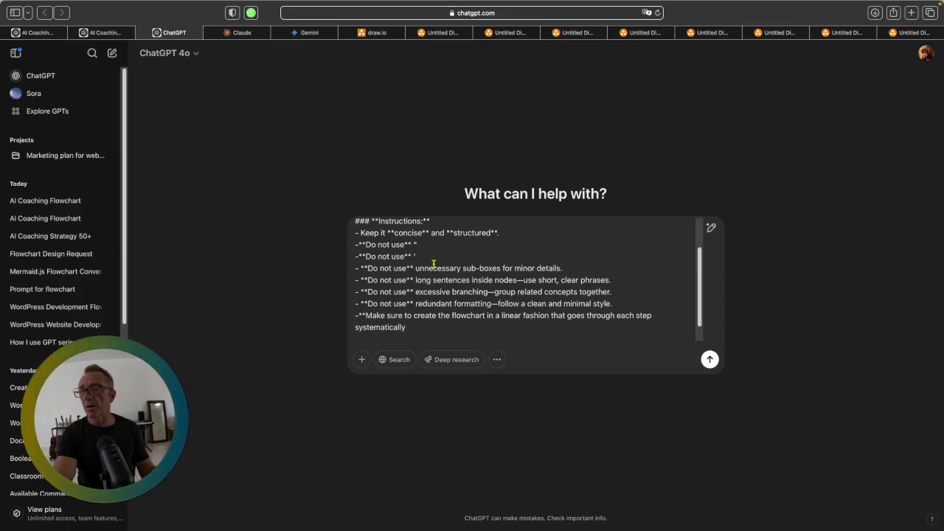
scroll(446, 310, down, 2)
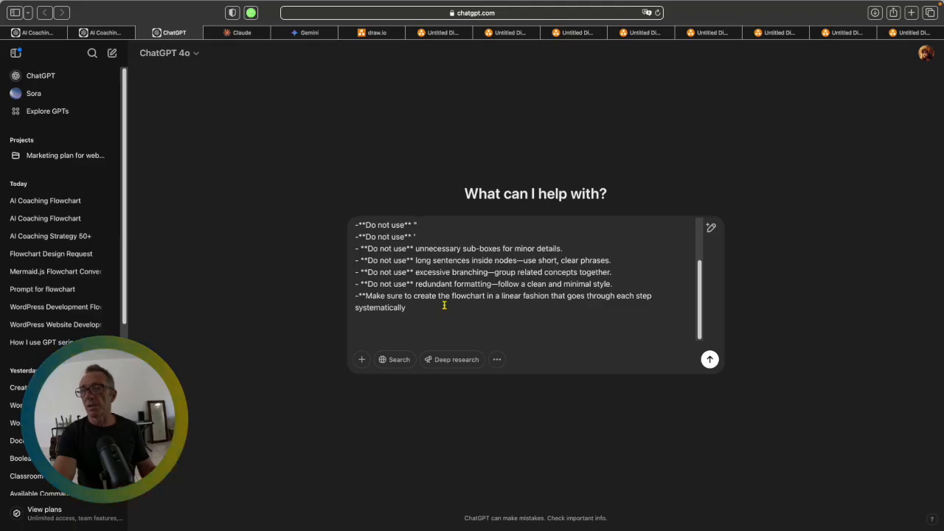
scroll(446, 308, up, 2)
scroll(440, 298, down, 1)
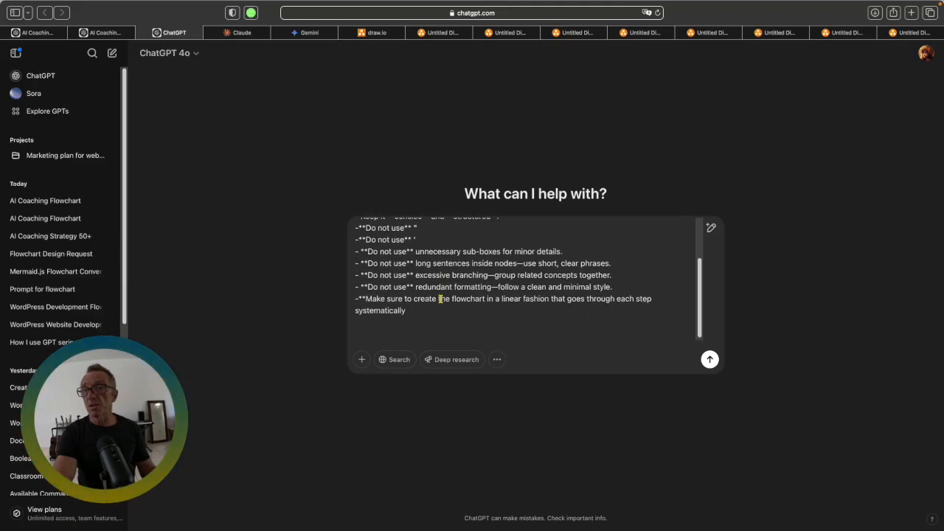
scroll(435, 298, up, 3)
scroll(432, 299, down, 4)
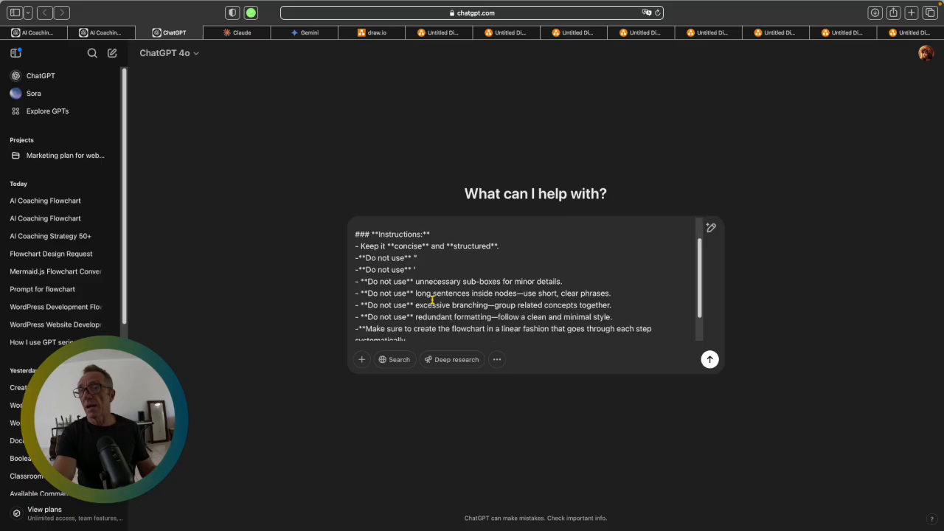
Append the condensed AI Coaching Marketing Strategy text from the other ChatGPT chat below the instructions of the flowchart prompt
click(416, 311)
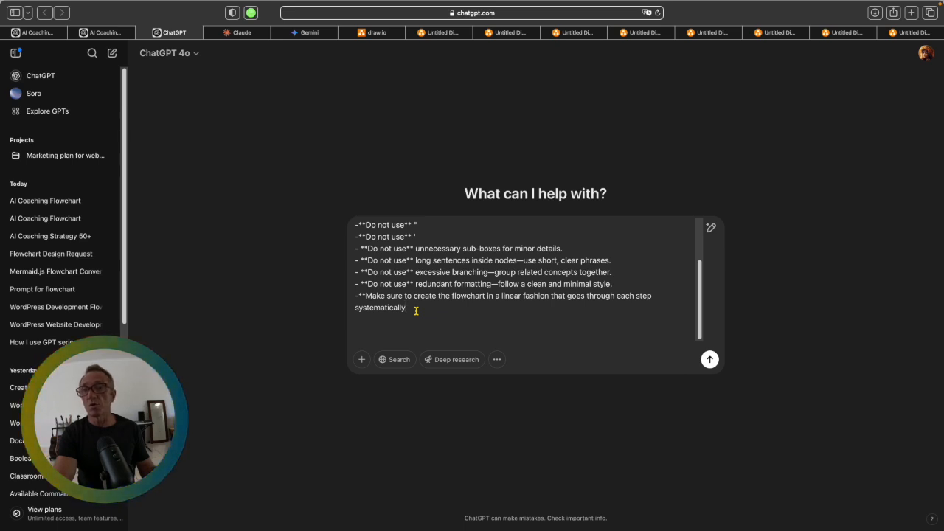
key(shift+Return)
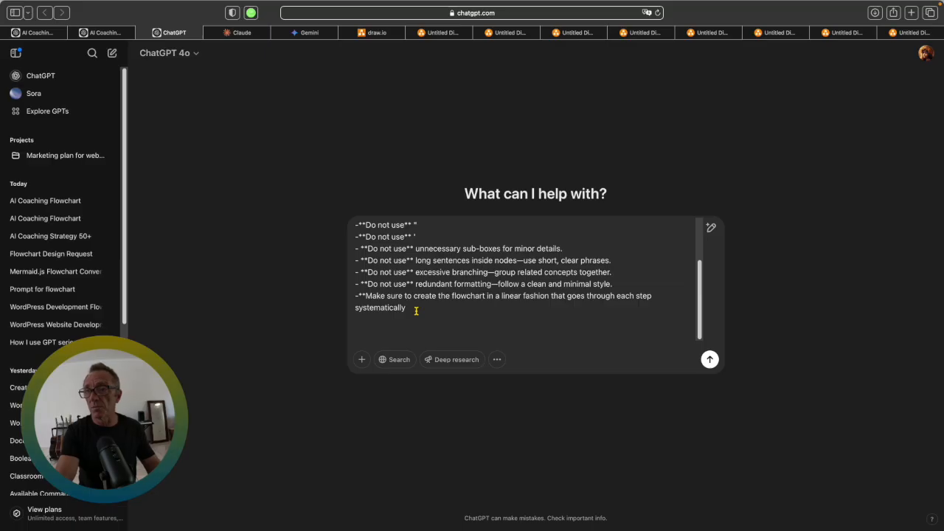
click(102, 32)
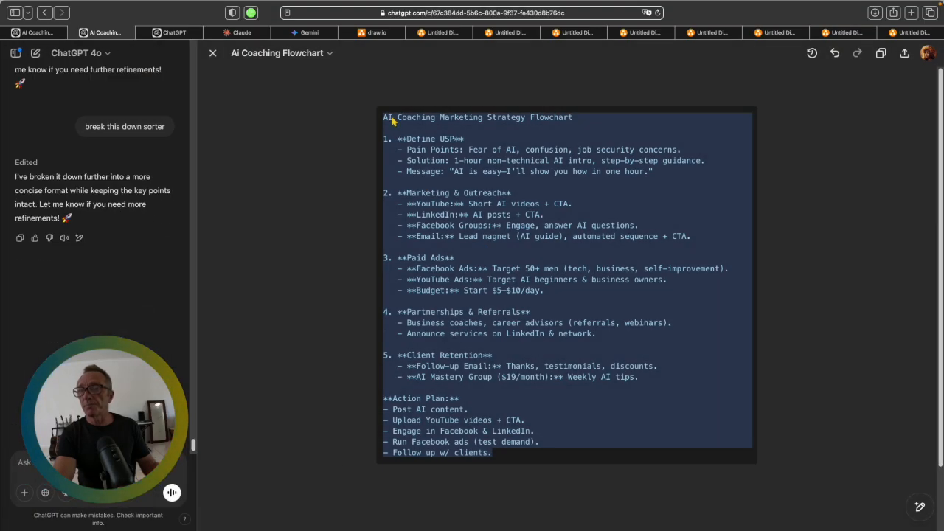
drag(383, 116, 529, 456)
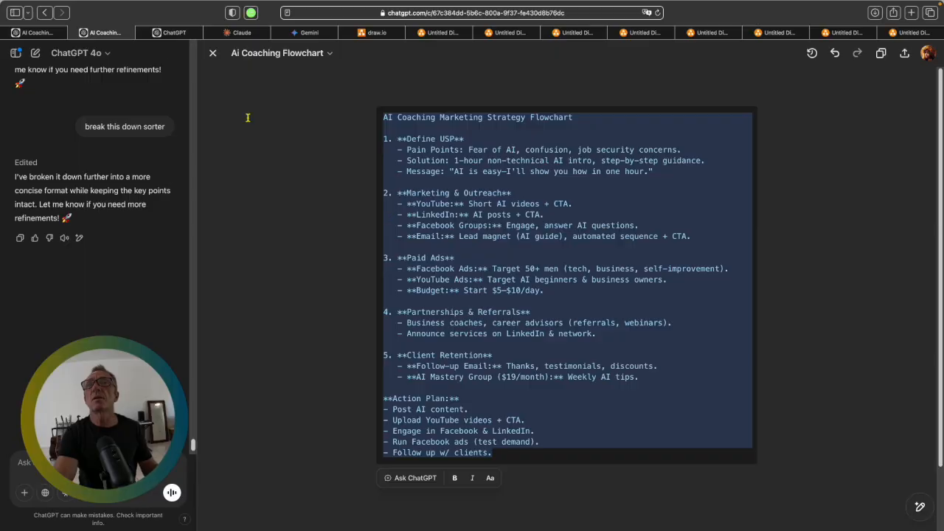
click(176, 34)
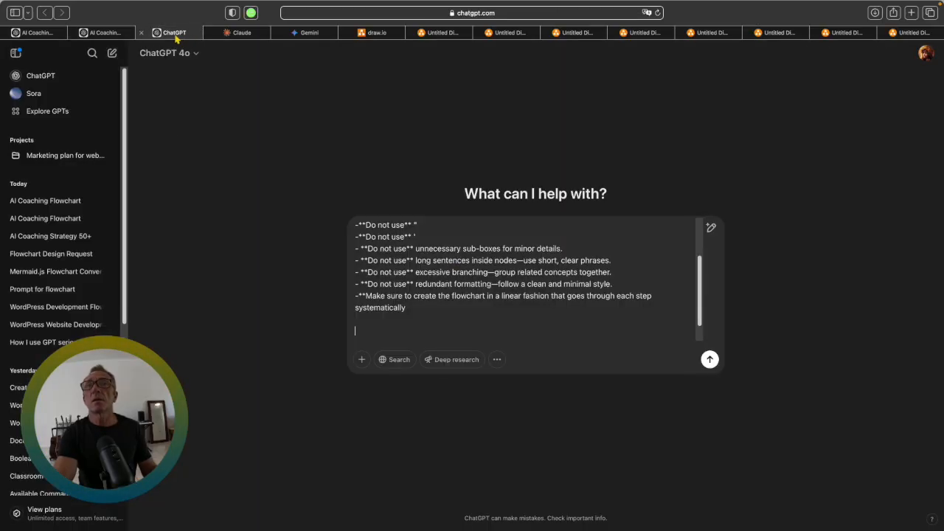
click(438, 331)
key(super+v)
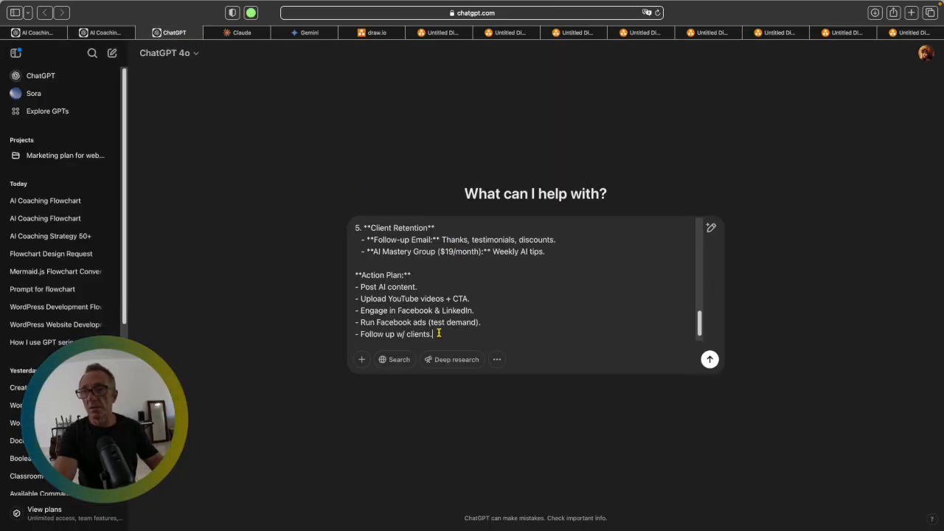
Delete the "chart" ending of "Flowchart" in the heading of the pasted AI Coaching Marketing Strategy text
scroll(438, 325, up, 10)
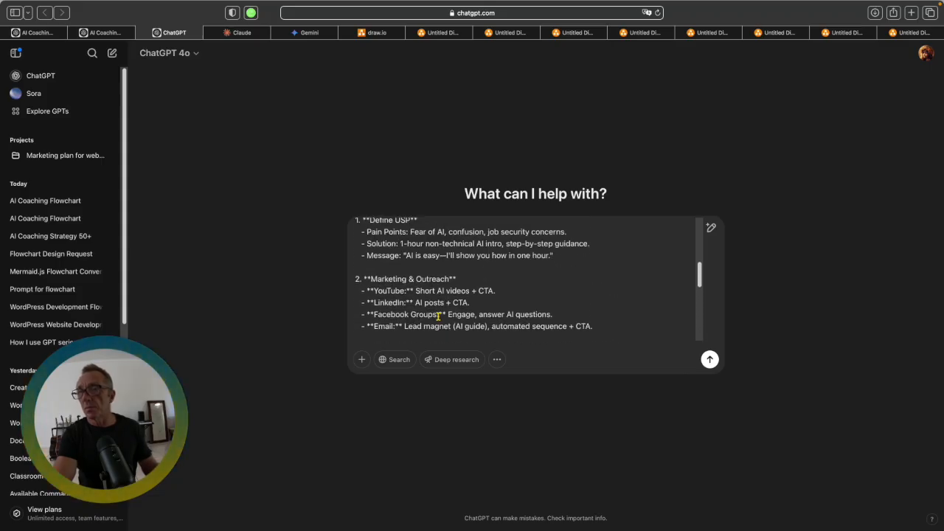
scroll(438, 317, up, 2)
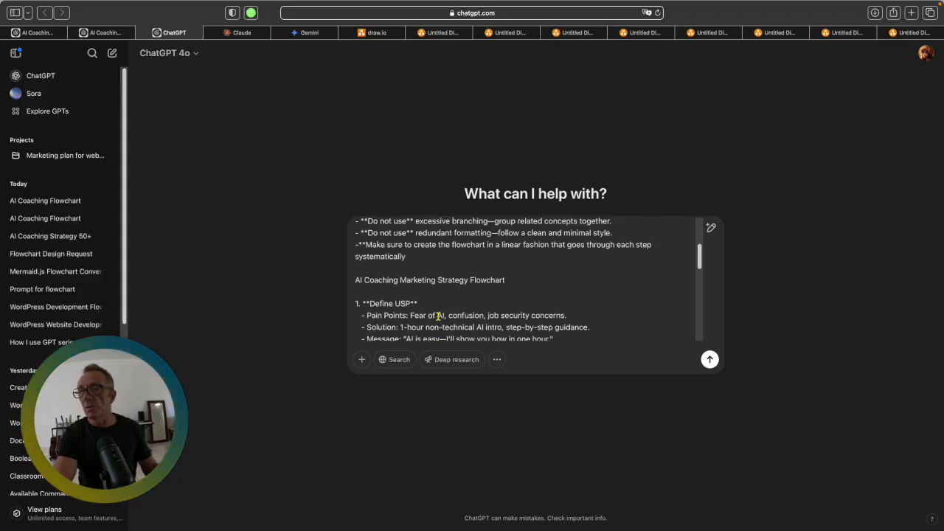
click(518, 280)
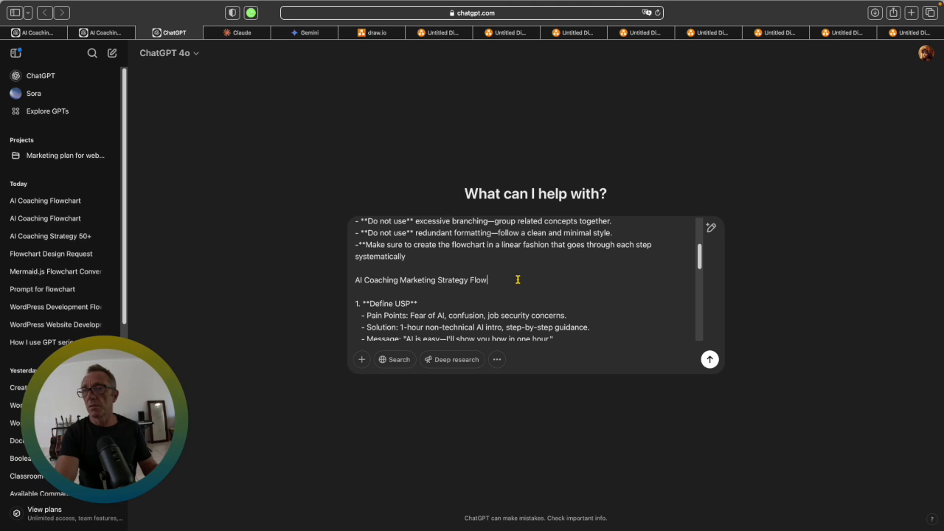
Review the combined prompt from the designer instructions to the action plan and submit it to ChatGPT
scroll(507, 245, up, 3)
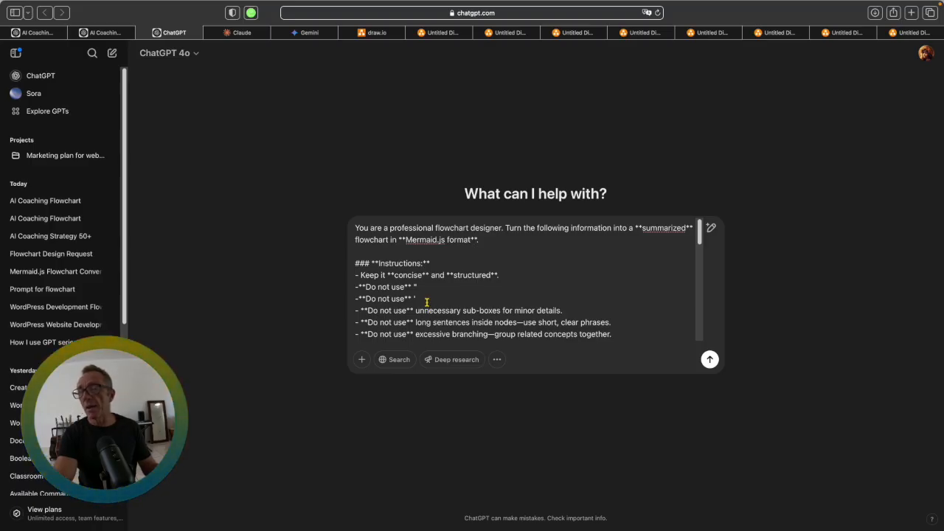
scroll(426, 301, down, 10)
scroll(426, 301, down, 10)
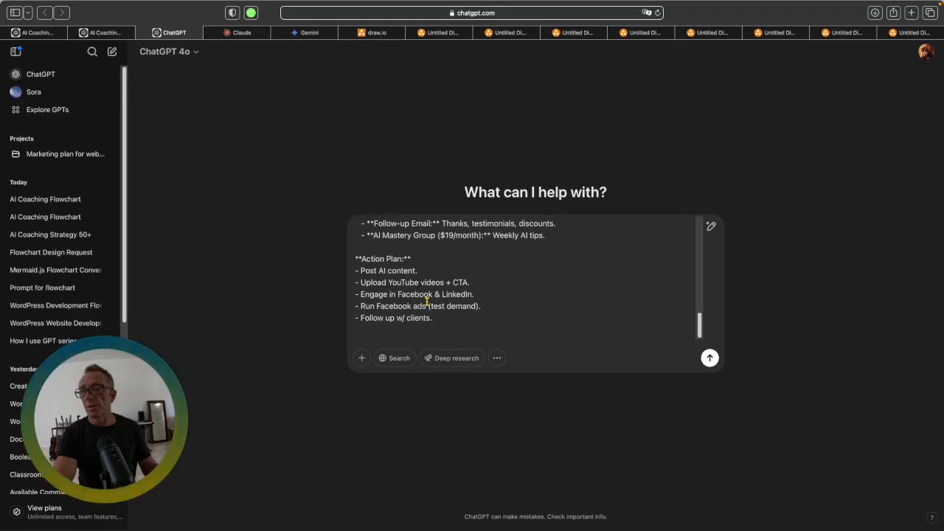
scroll(426, 301, up, 20)
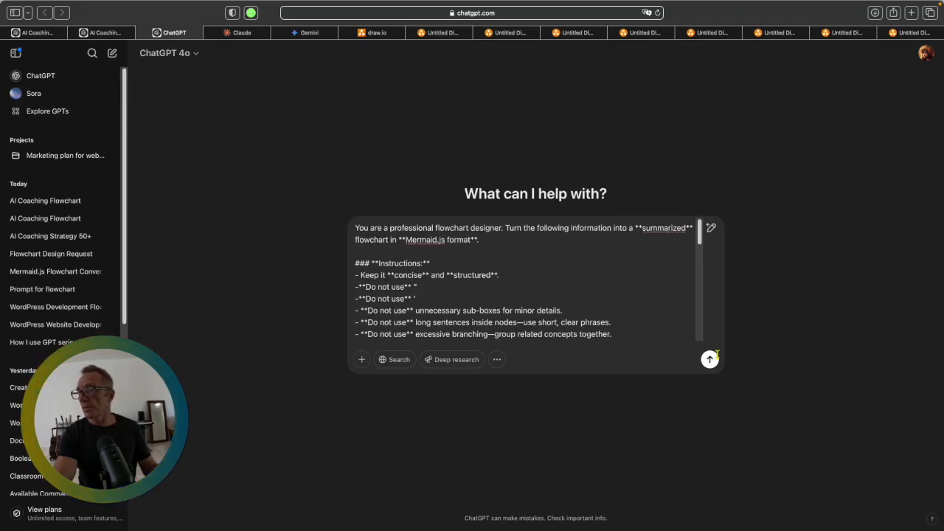
click(711, 359)
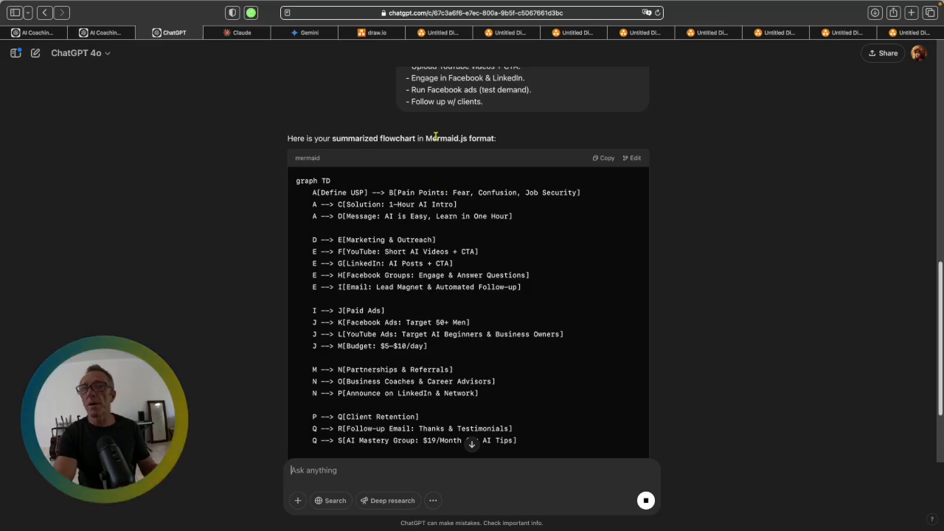
Look over the generated Mermaid code down to the Action Plan nodes and copy the whole code block
scroll(507, 337, down, 2)
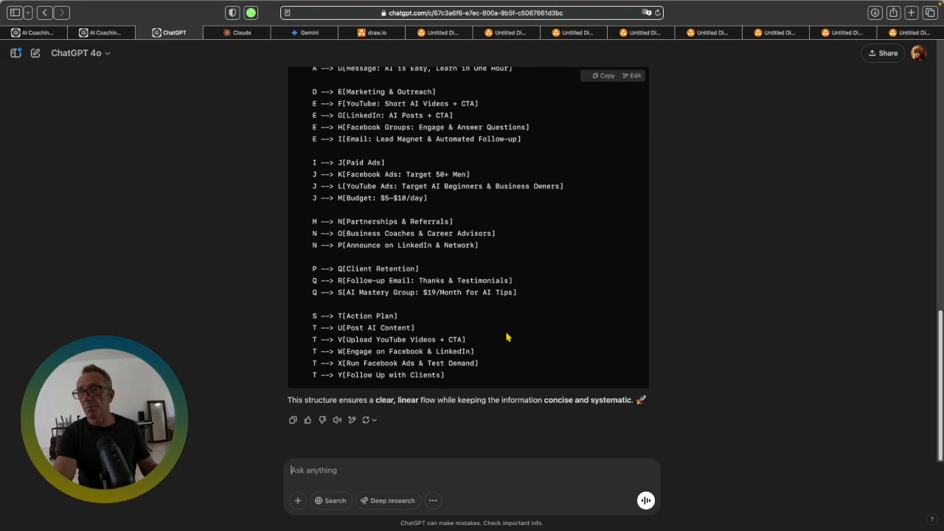
scroll(508, 337, up, 1)
scroll(553, 309, down, 2)
scroll(552, 309, up, 2)
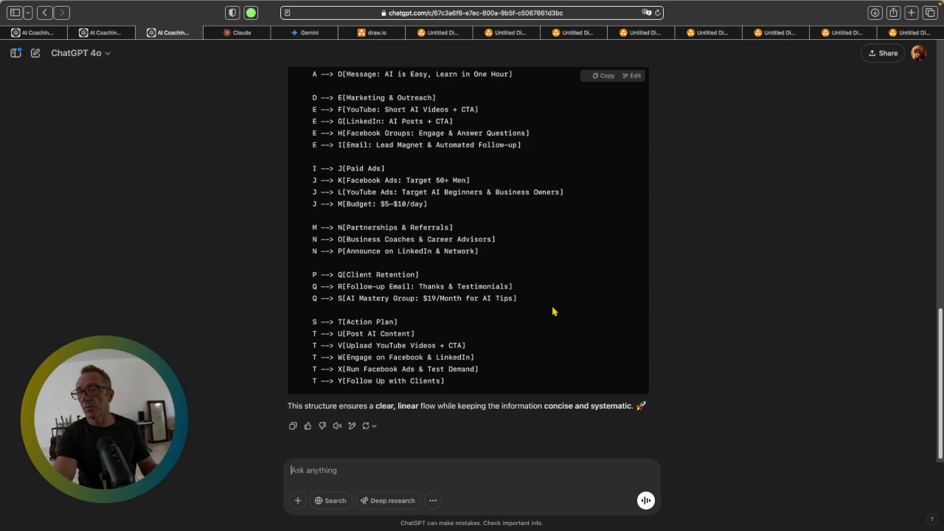
click(599, 77)
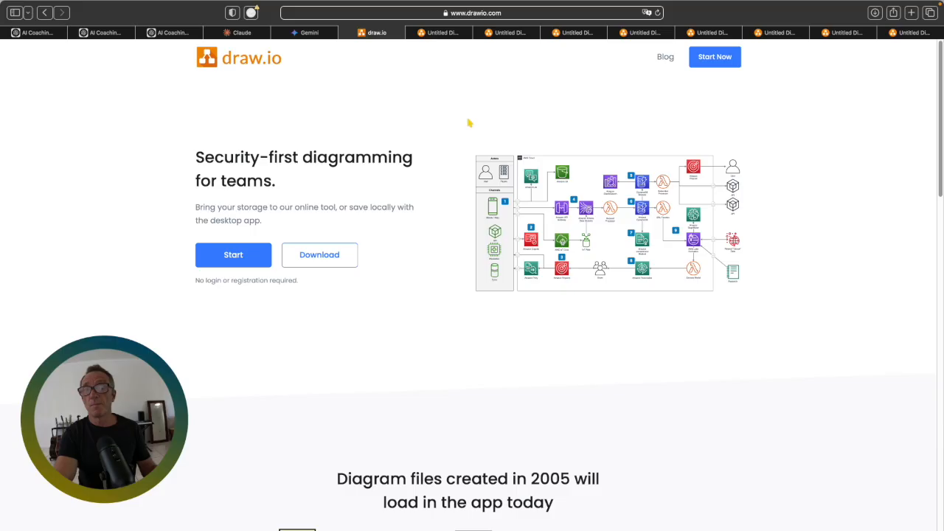
Start a blank diagram in draw.io and open the entry for inserting Mermaid code
click(245, 255)
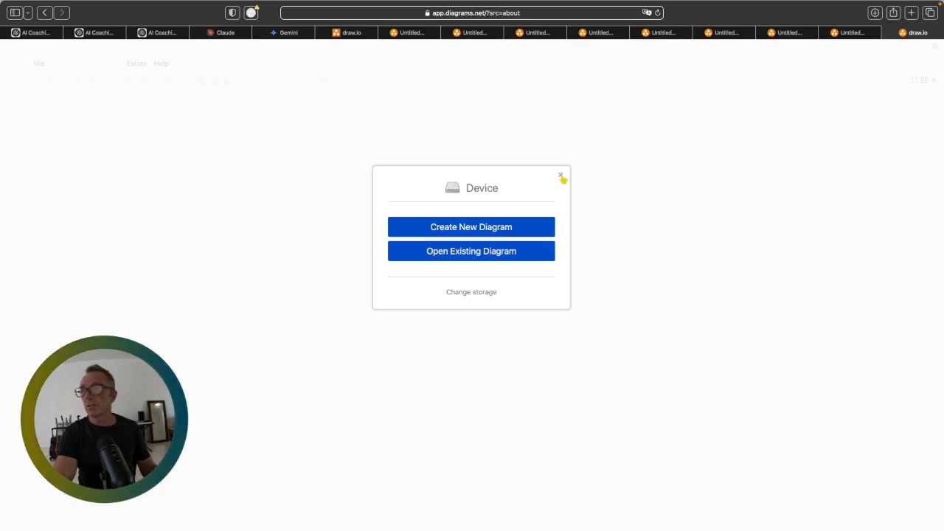
click(562, 178)
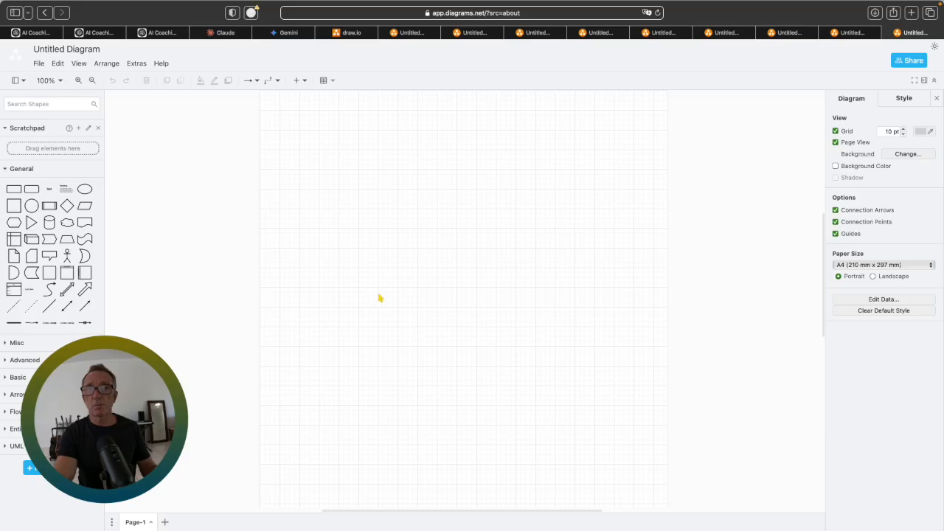
click(305, 83)
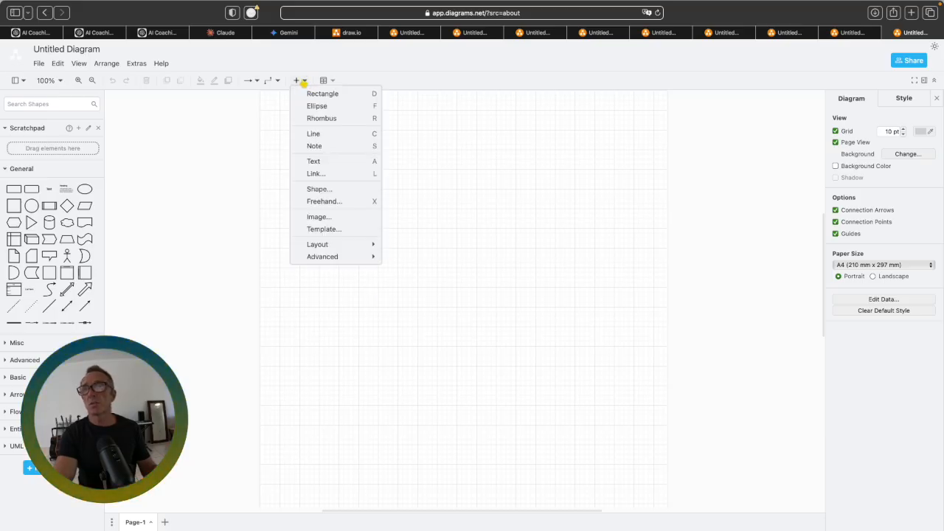
mouse_move(340, 262)
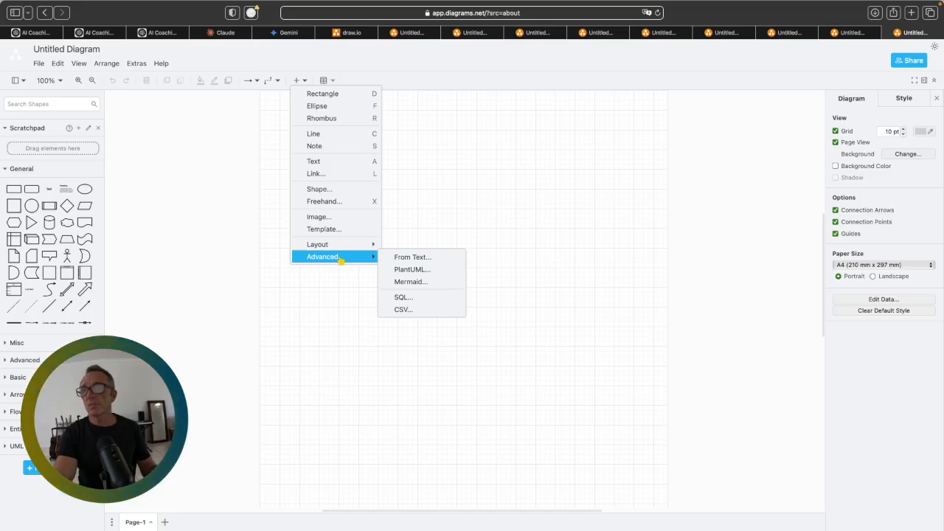
click(419, 284)
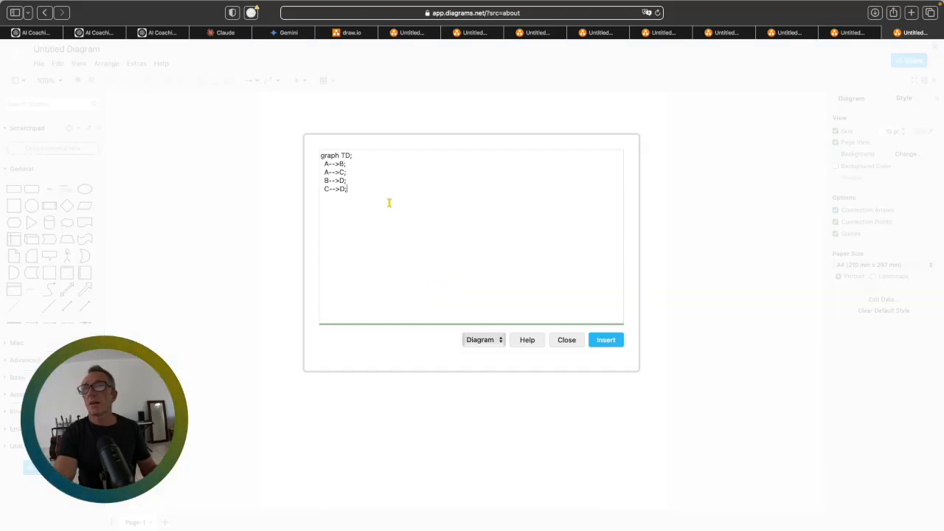
Replace the sample graph with the copied linear marketing strategy code and insert it as a diagram
key(super+a)
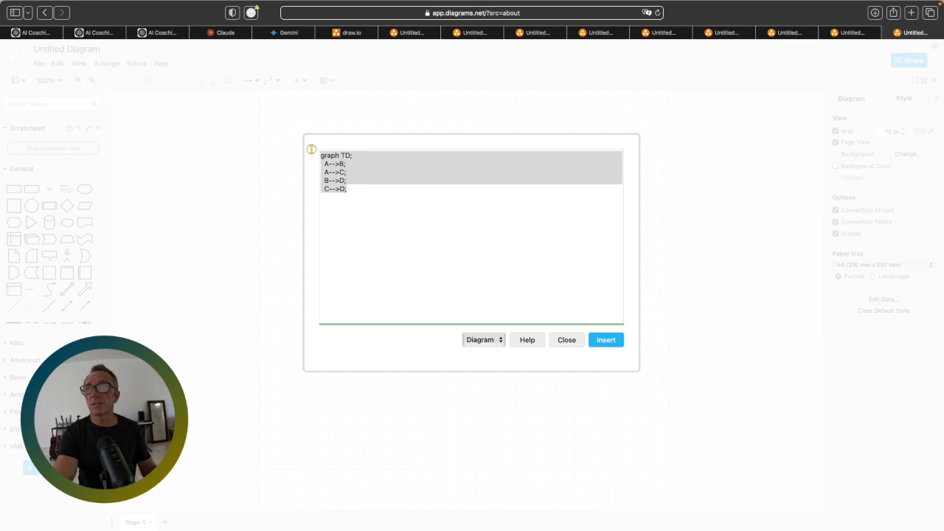
key(BackSpace)
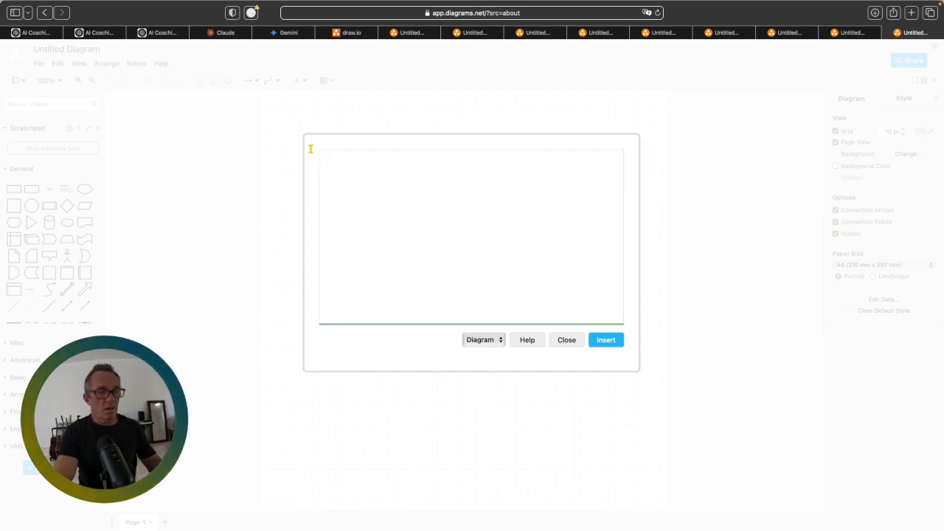
key(super+v)
scroll(383, 205, up, 5)
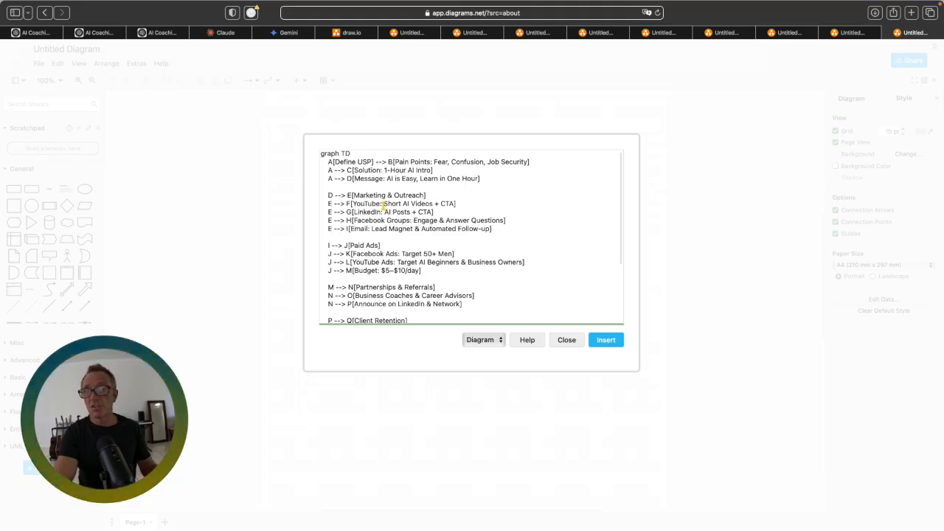
click(605, 340)
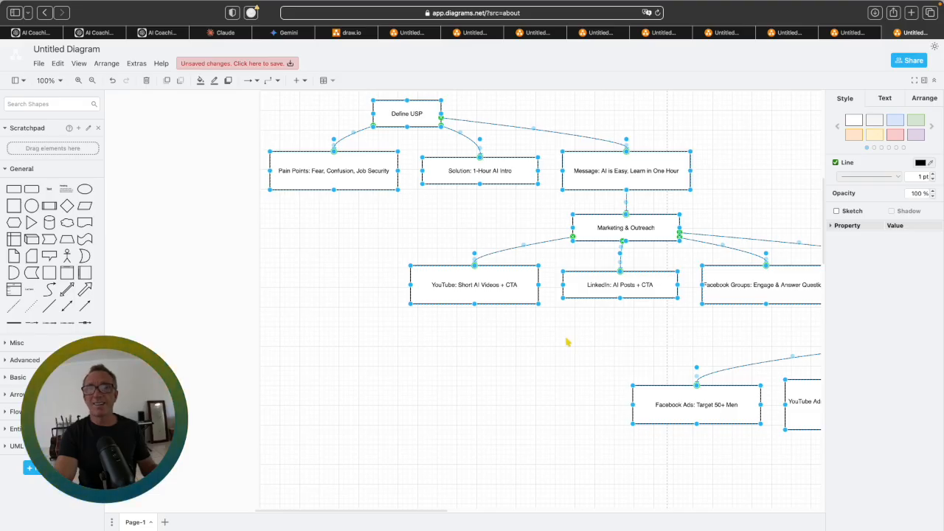
Deselect the inserted flow chart and examine its flow from Define USP through Marketing & Outreach and Paid Ads to the Action Plan nodes
click(568, 342)
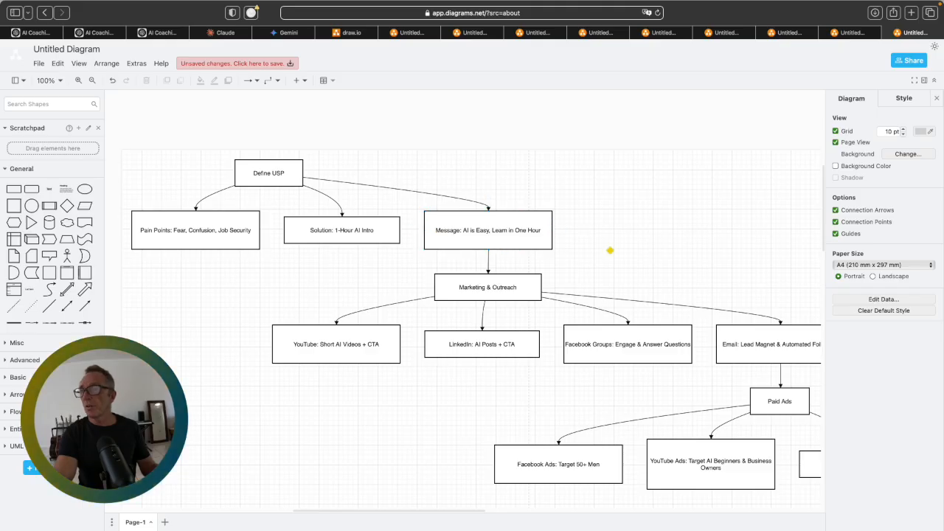
scroll(610, 253, right, 2)
scroll(612, 254, down, 1)
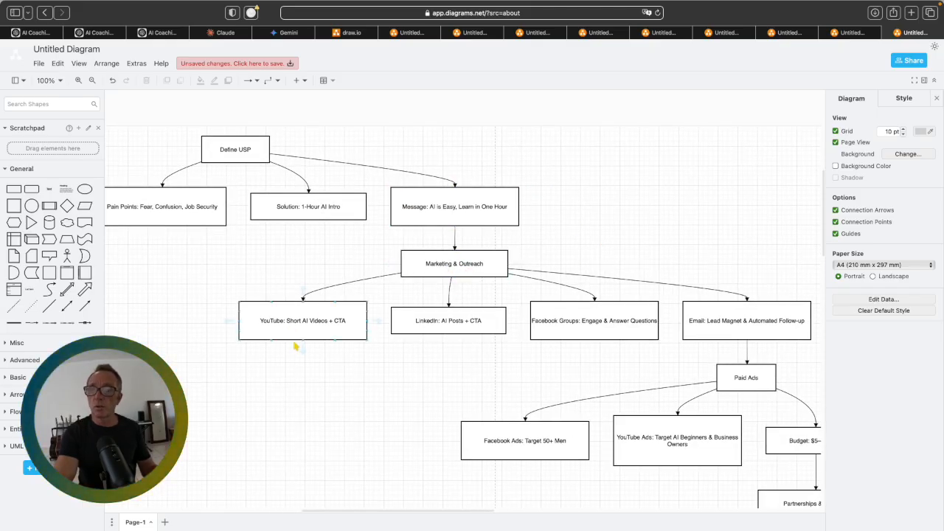
scroll(453, 336, right, 5)
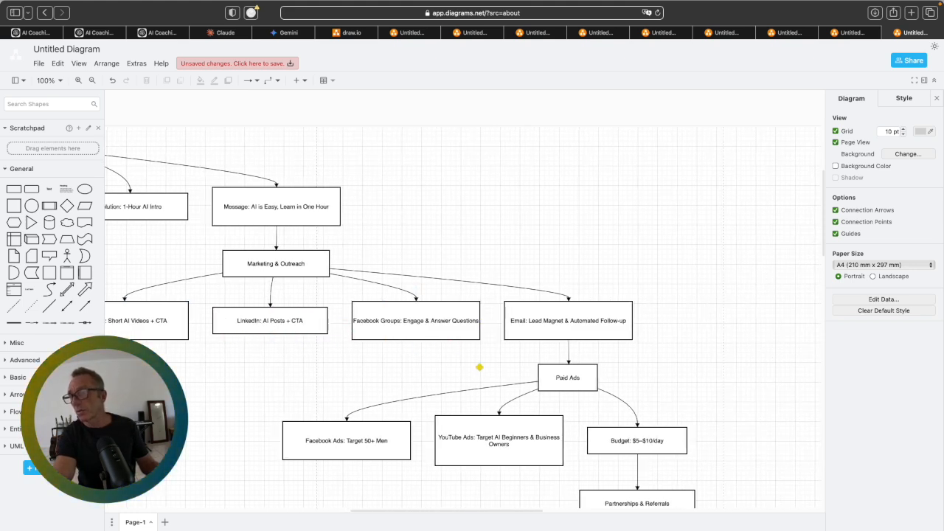
scroll(479, 370, down, 5)
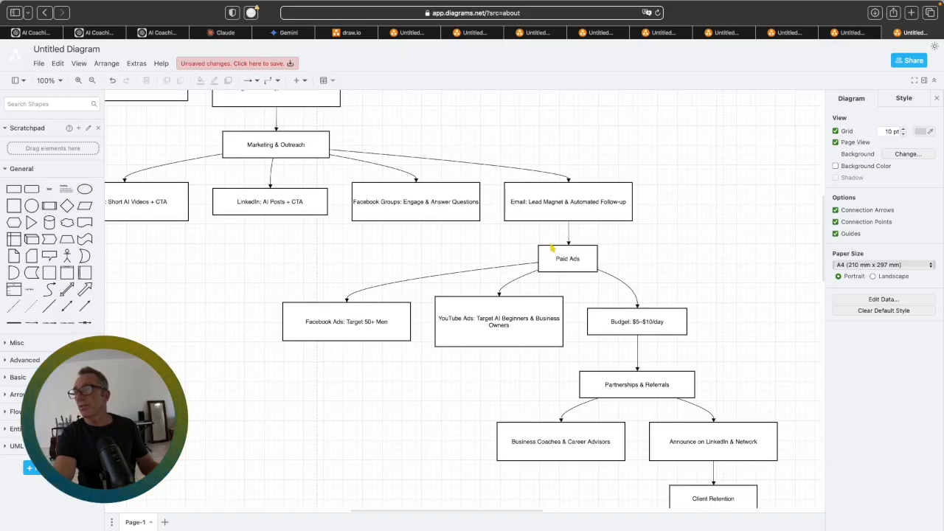
scroll(452, 339, down, 5)
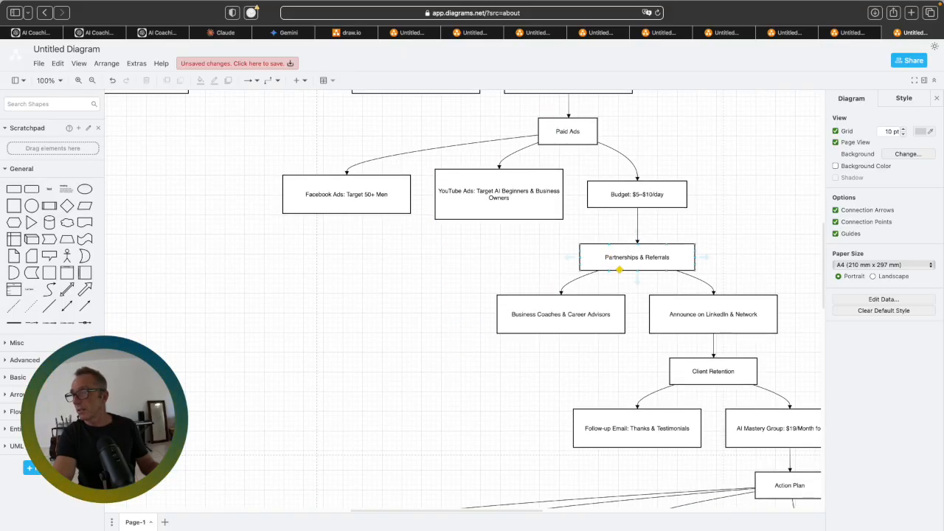
scroll(508, 263, right, 10)
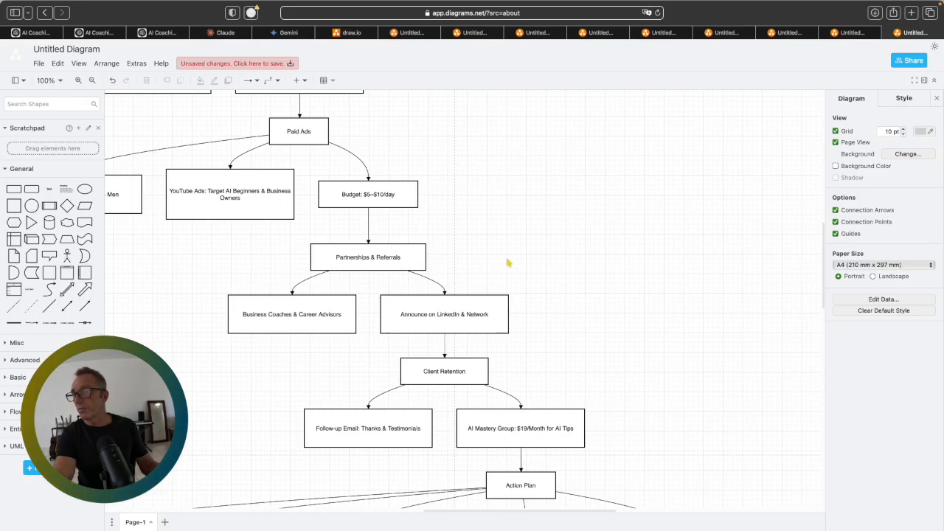
scroll(507, 262, down, 4)
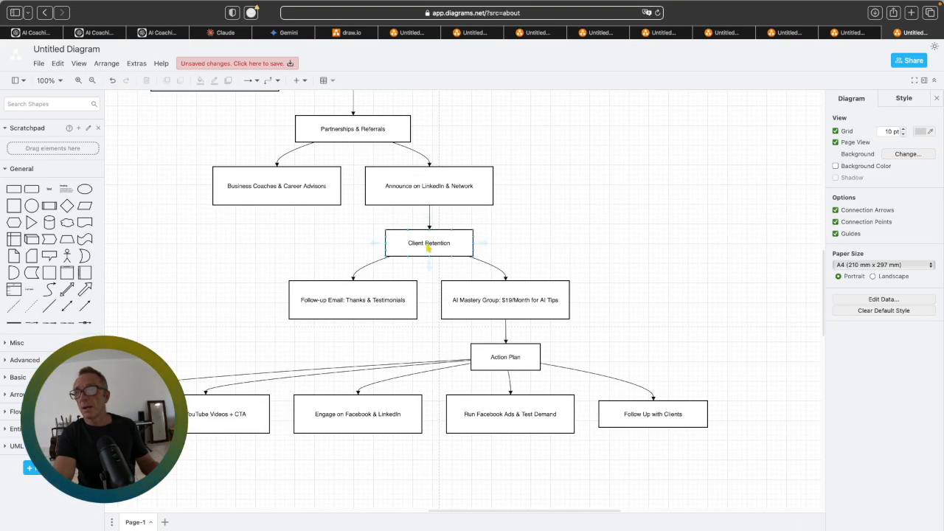
scroll(621, 235, down, 2)
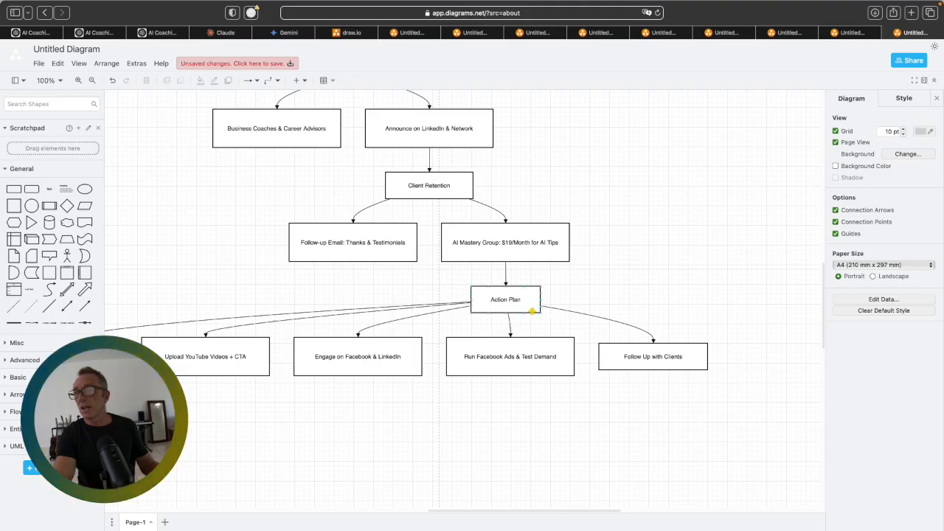
scroll(598, 298, left, 5)
scroll(597, 298, down, 3)
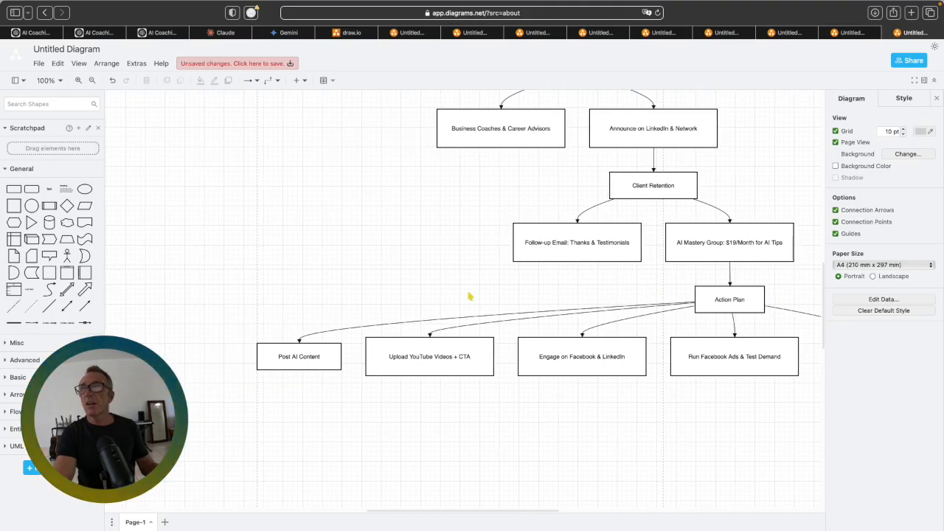
scroll(468, 308, down, 3)
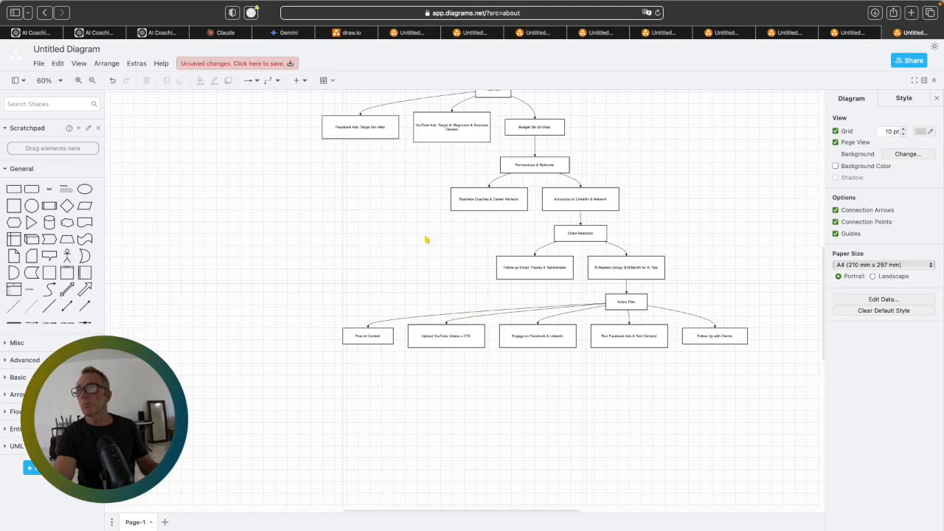
Give the Define USP box at the start of the flow chart the light blue color style
drag(411, 219, 423, 287)
scroll(424, 288, up, 5)
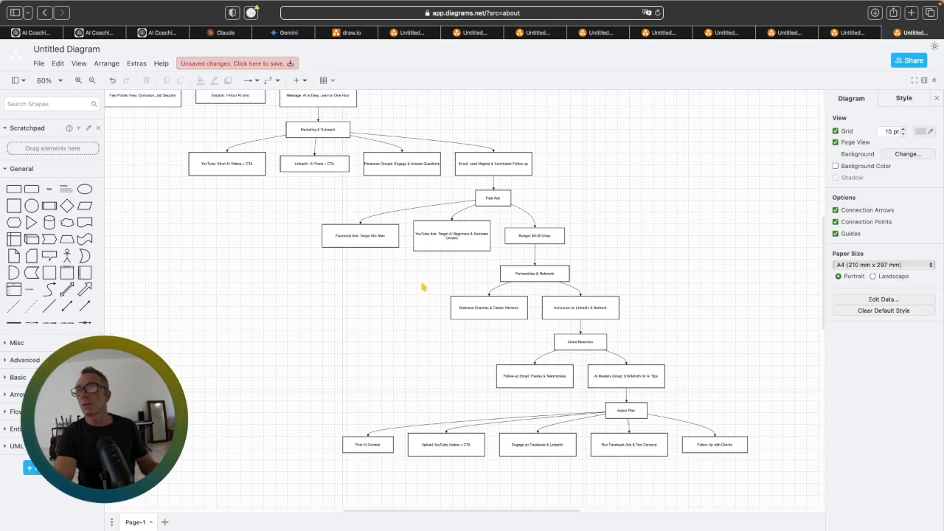
scroll(386, 333, left, 2)
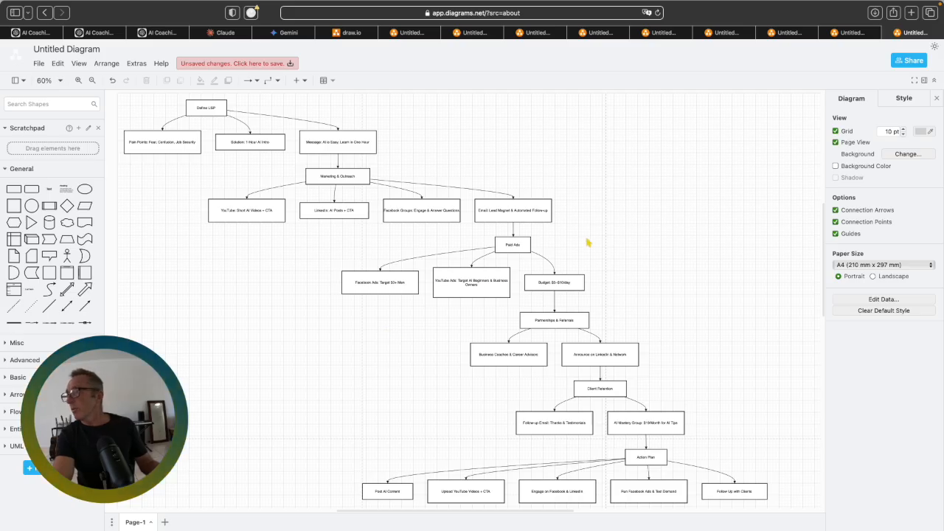
click(207, 109)
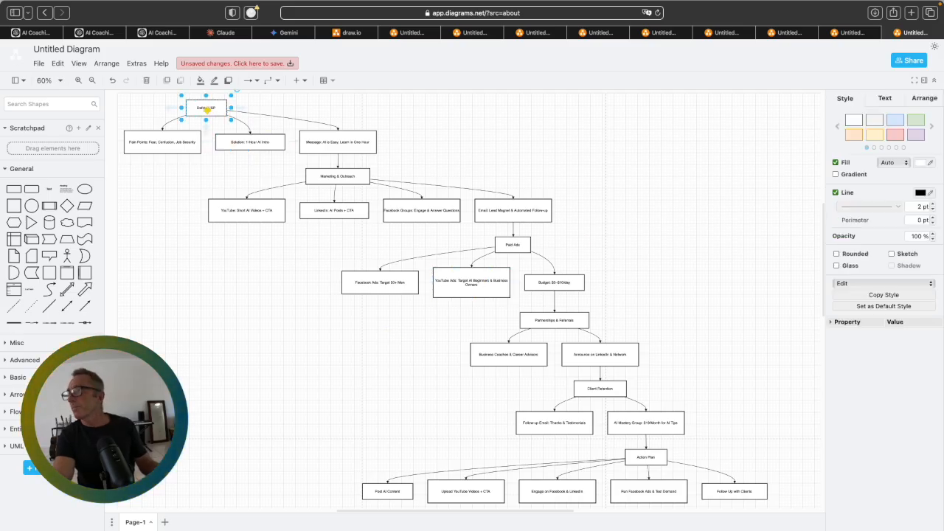
click(791, 138)
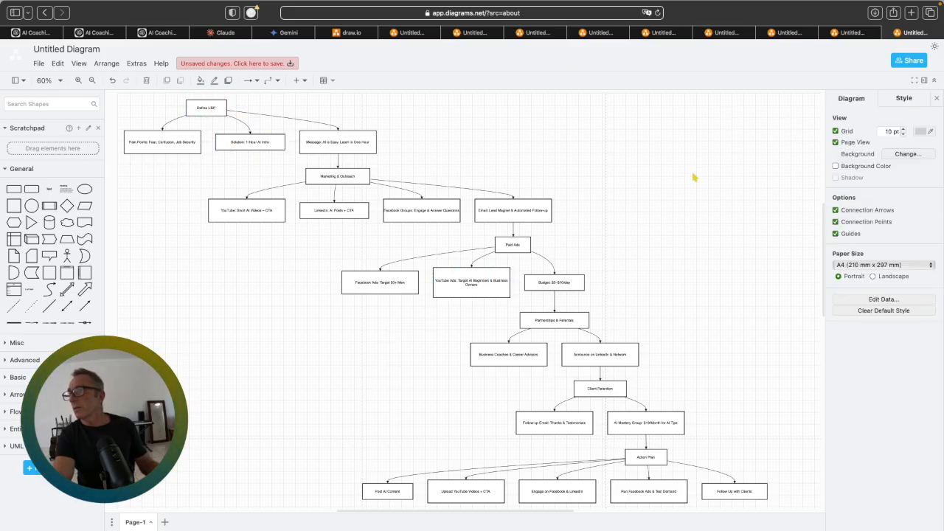
right_click(513, 111)
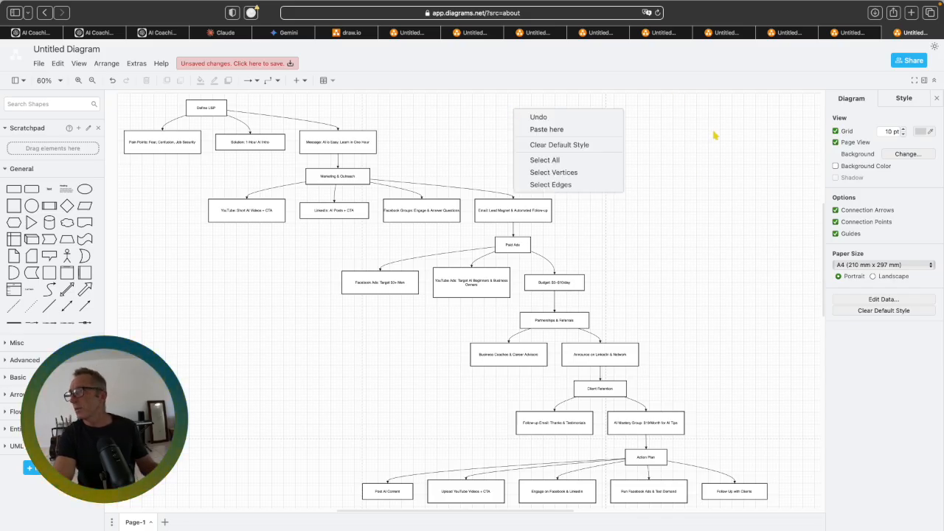
click(223, 112)
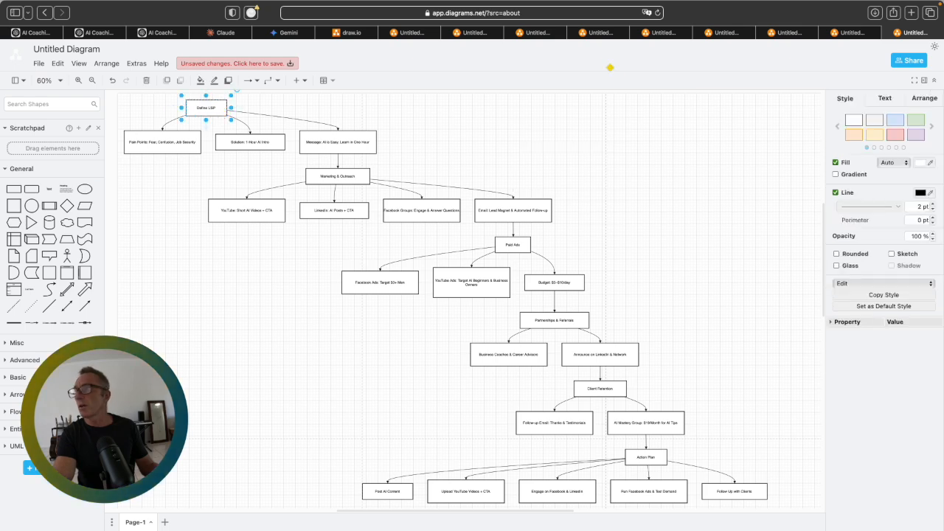
click(895, 120)
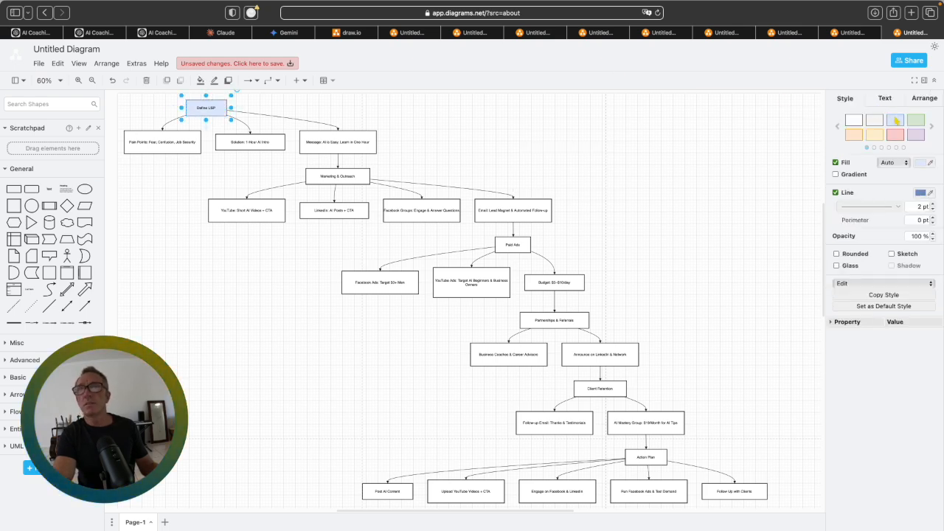
Apply the light green color style to the three boxes branching from Define USP, and select the Marketing & Outreach box
key(alt+shift+x)
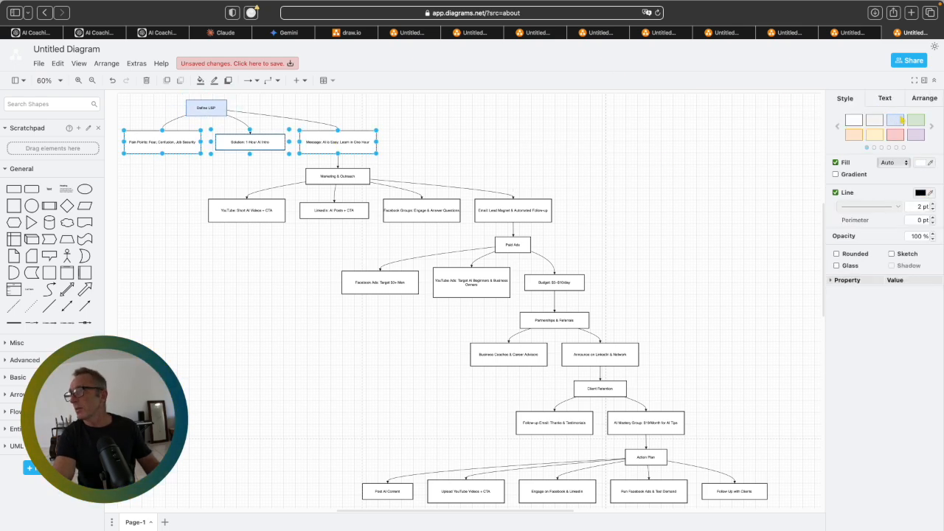
click(917, 121)
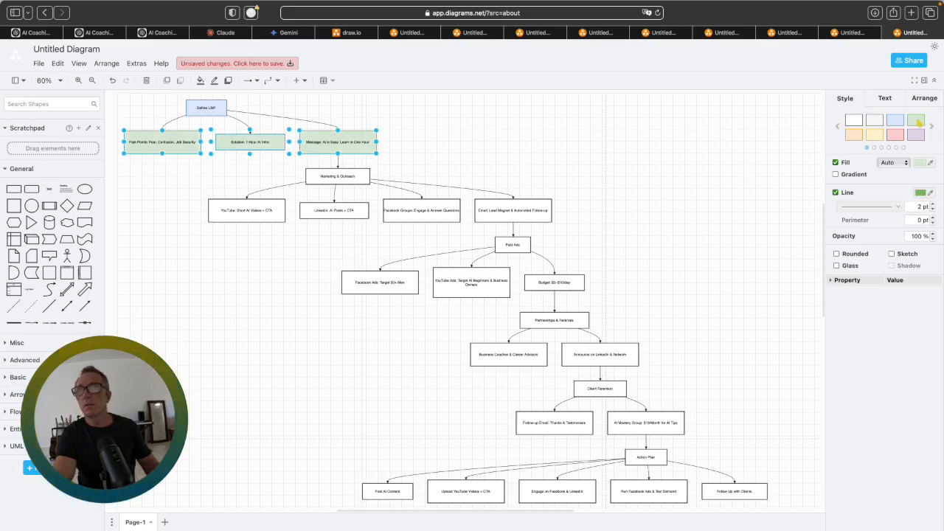
click(337, 177)
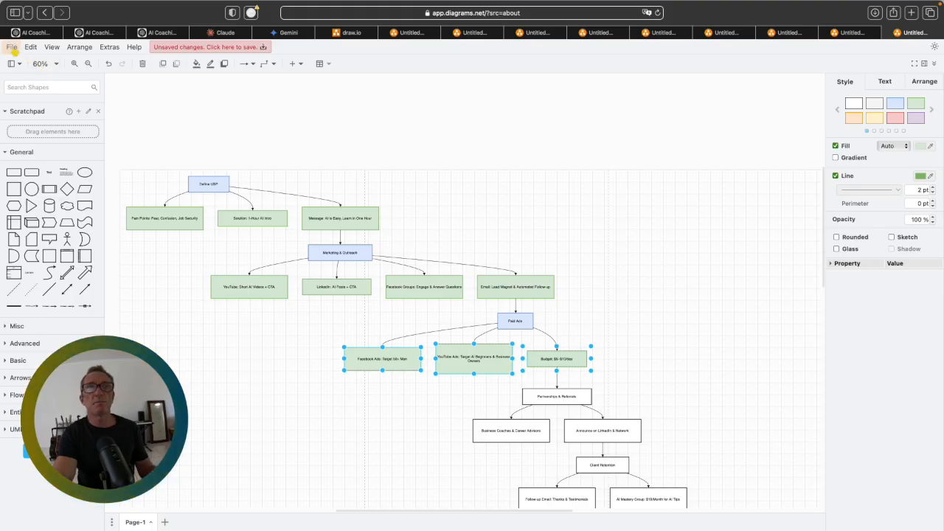
Set up an HTML export of the diagram with a green border color
click(12, 49)
mouse_move(67, 192)
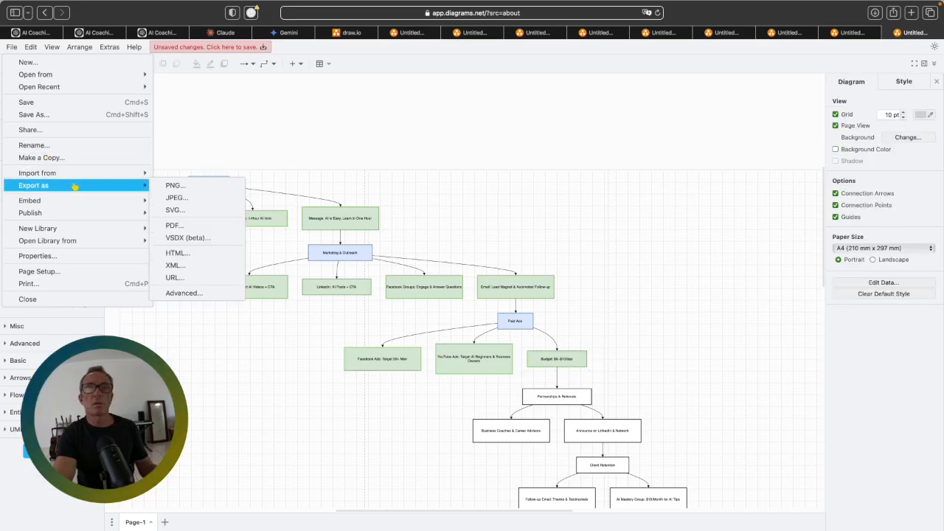
click(188, 253)
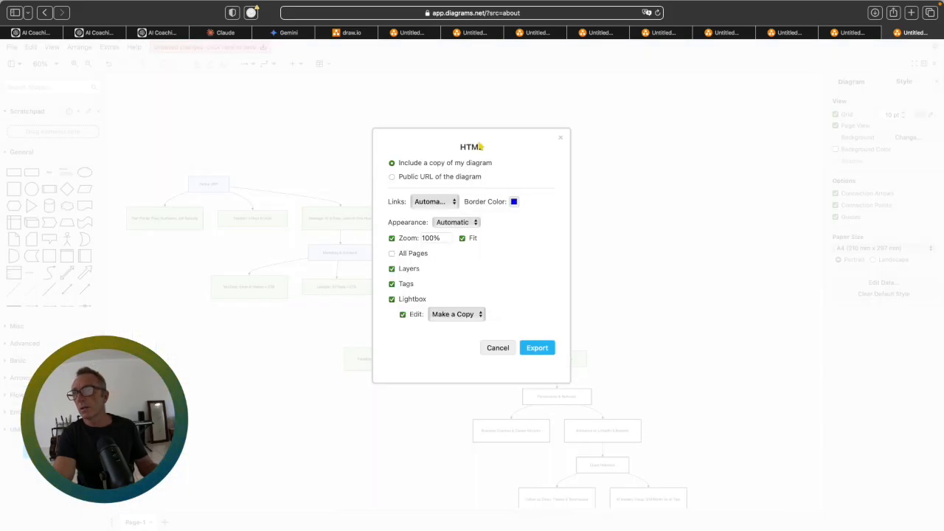
click(514, 201)
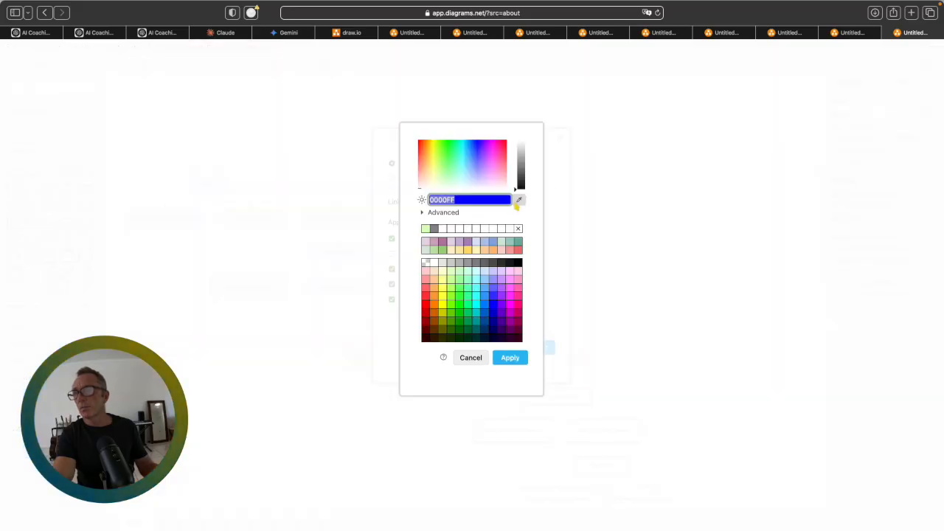
click(466, 310)
click(509, 358)
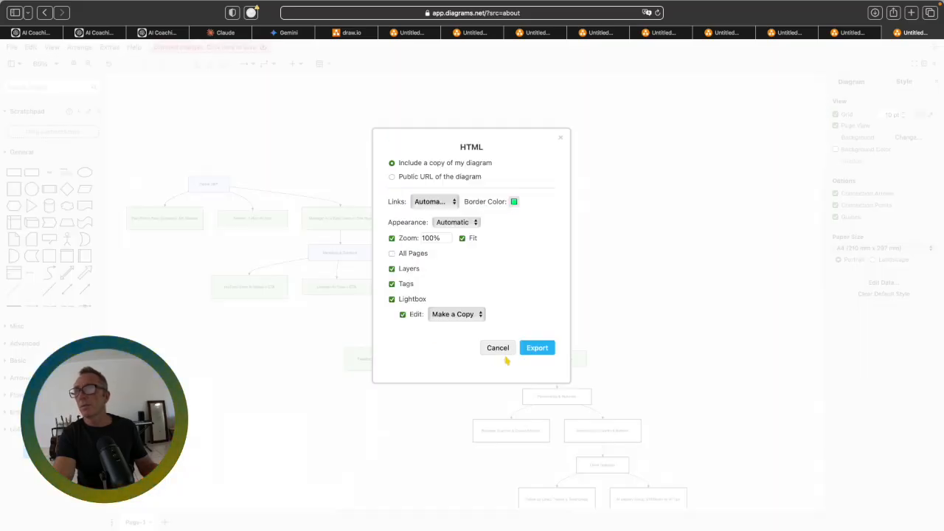
Export the HTML file as Untitled Diagram.drawio.html with Download as the destination
click(544, 344)
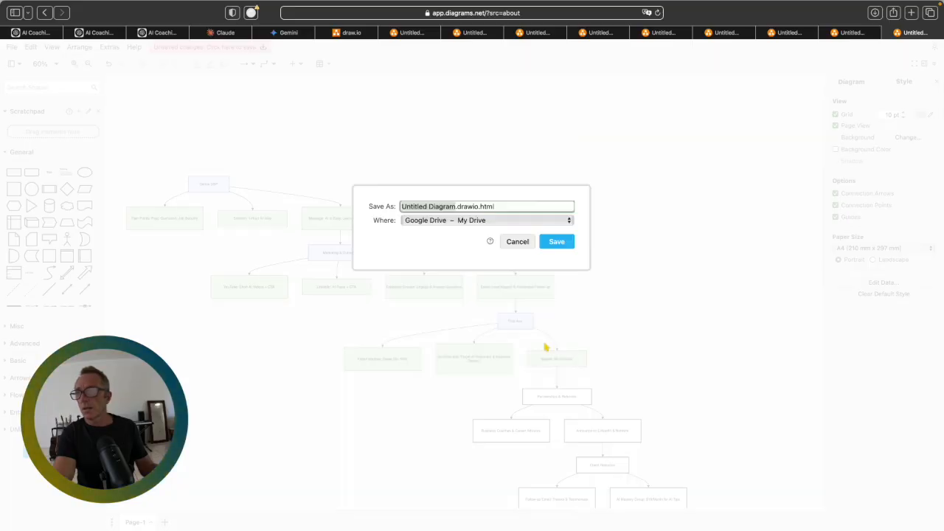
click(499, 223)
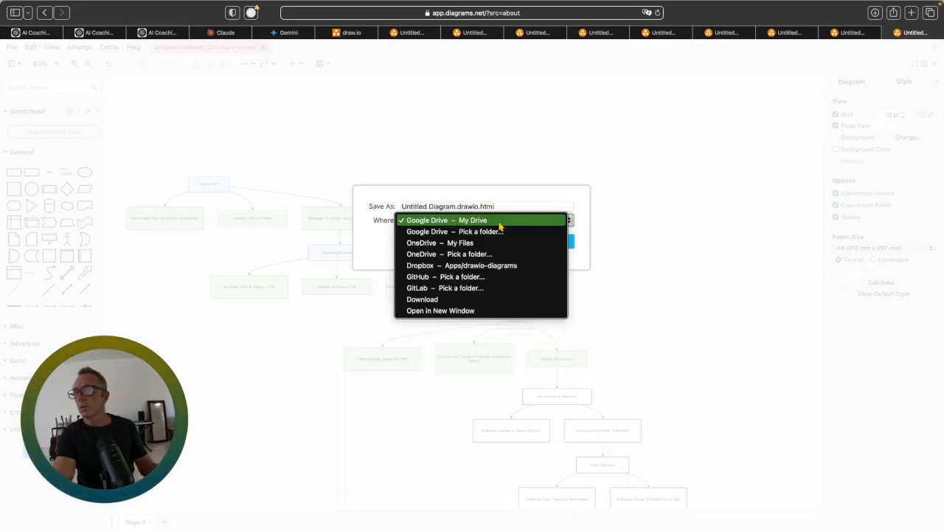
click(447, 300)
click(558, 242)
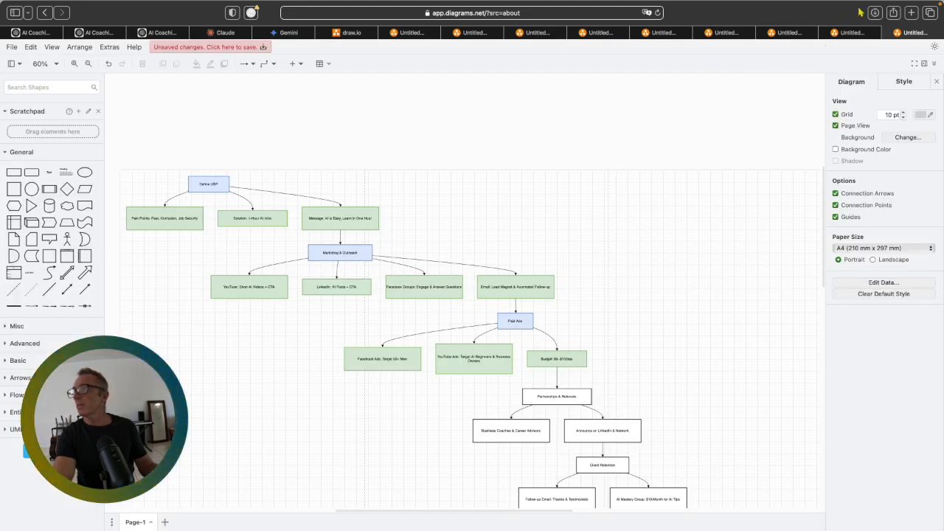
Open the newly exported Untitled Diagram.drawio-2.html from the browser's download list
click(876, 13)
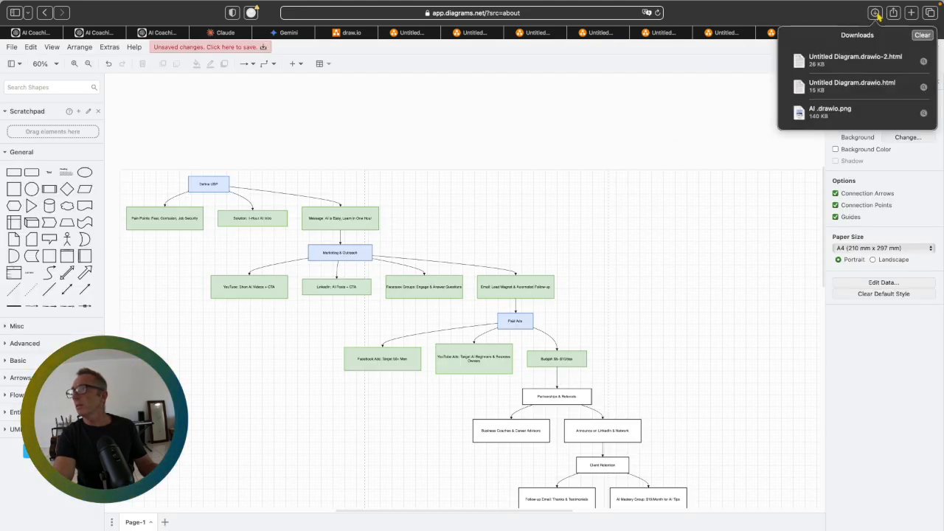
right_click(858, 62)
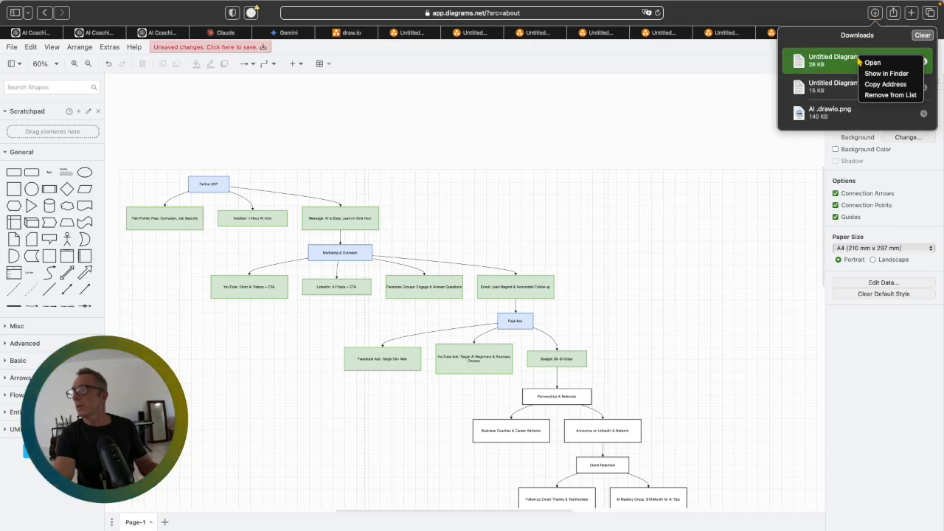
click(869, 63)
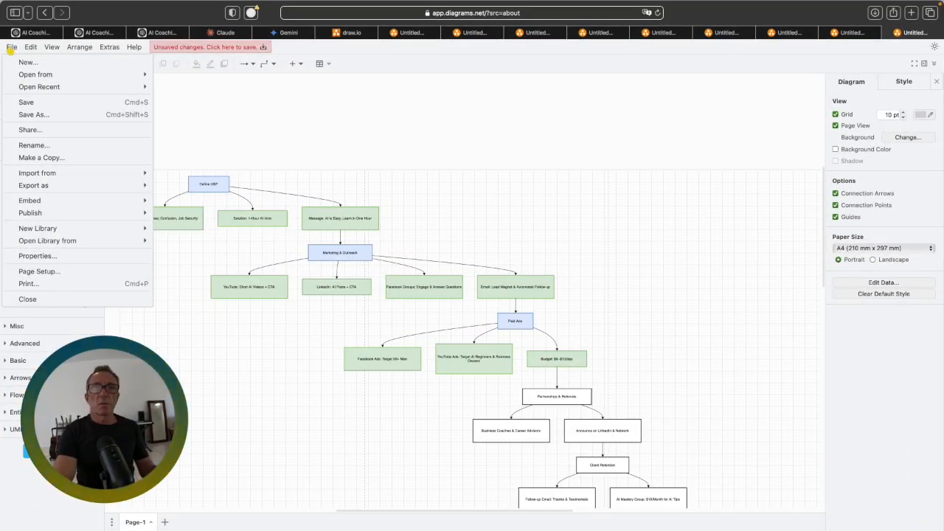
Set up a PDF export of the diagram fitted to 1 sheet across by 1 sheet down
mouse_move(81, 173)
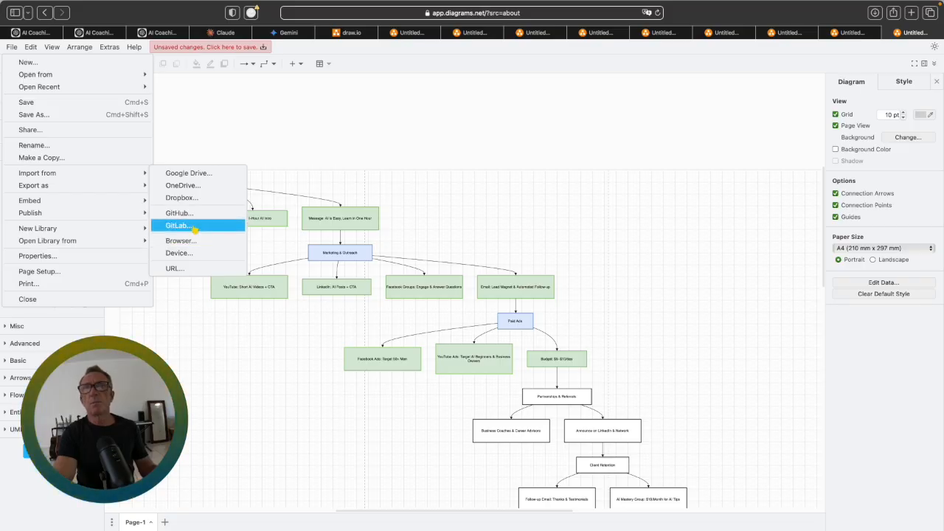
mouse_move(144, 185)
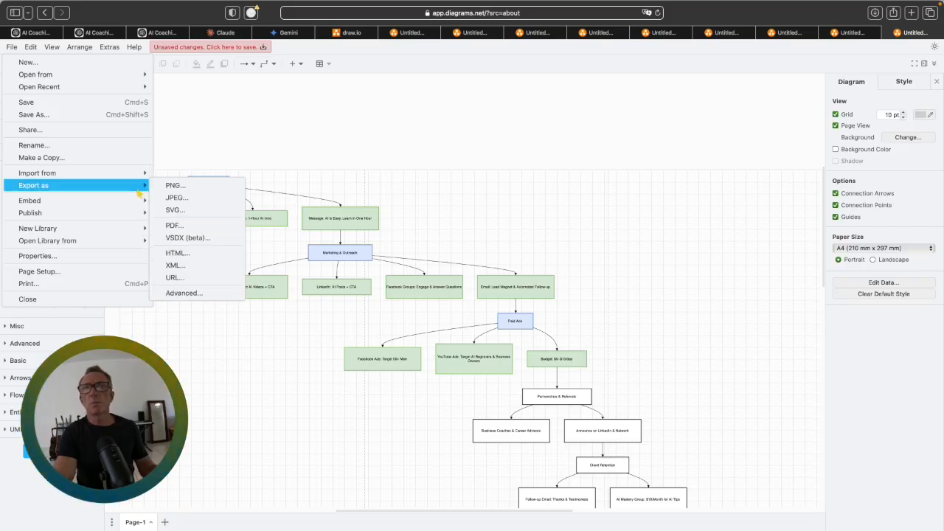
click(177, 225)
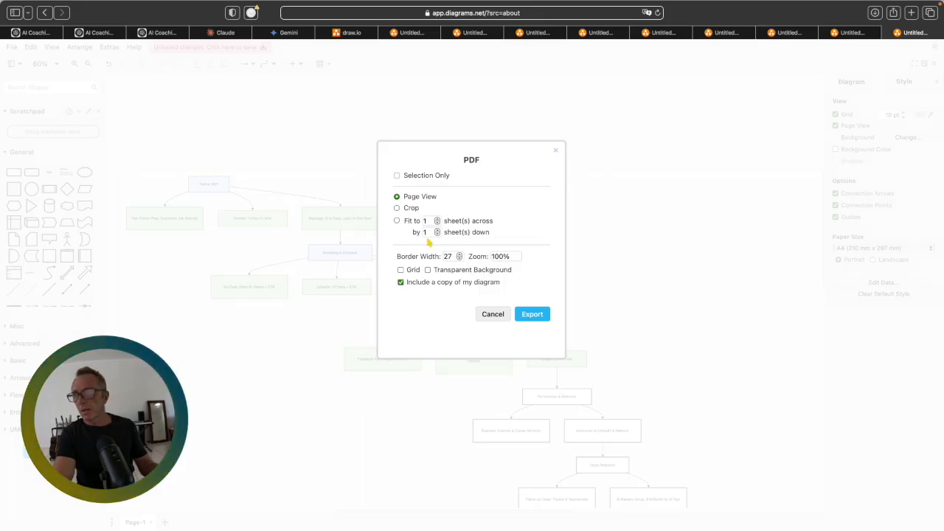
click(397, 222)
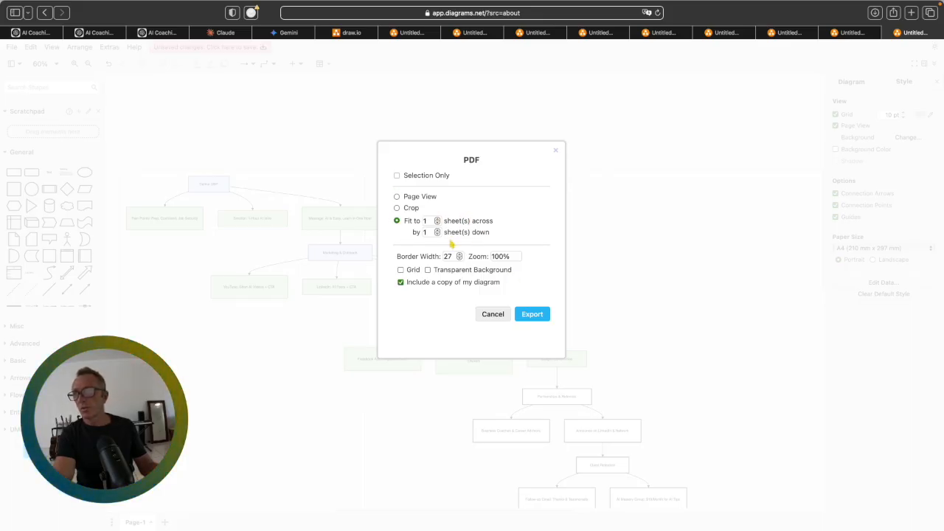
Export the PDF as a download under the name Marketing Strategy
click(536, 318)
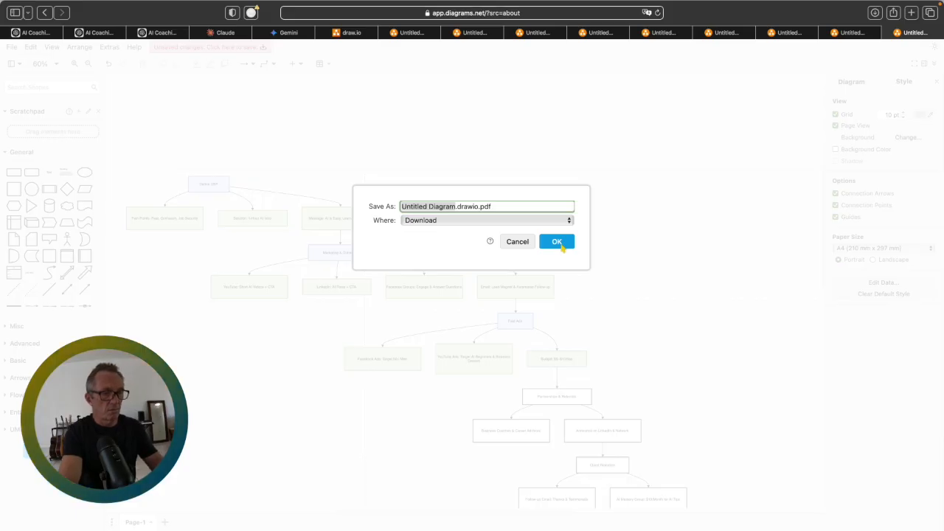
text(Marketing)
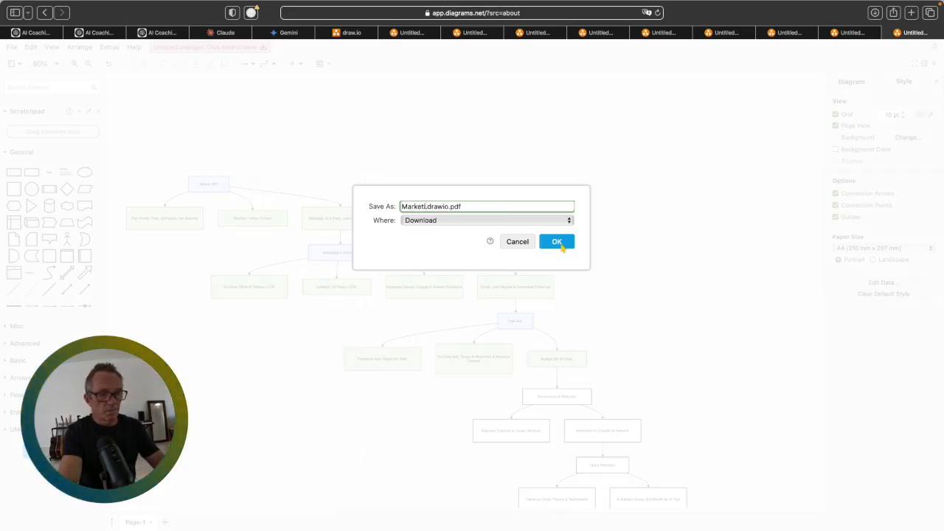
text( Strateg)
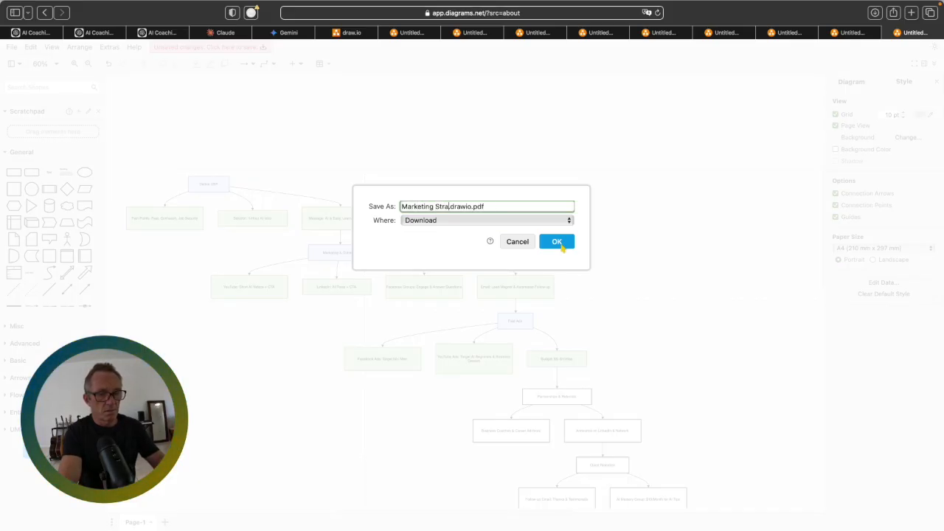
text(y)
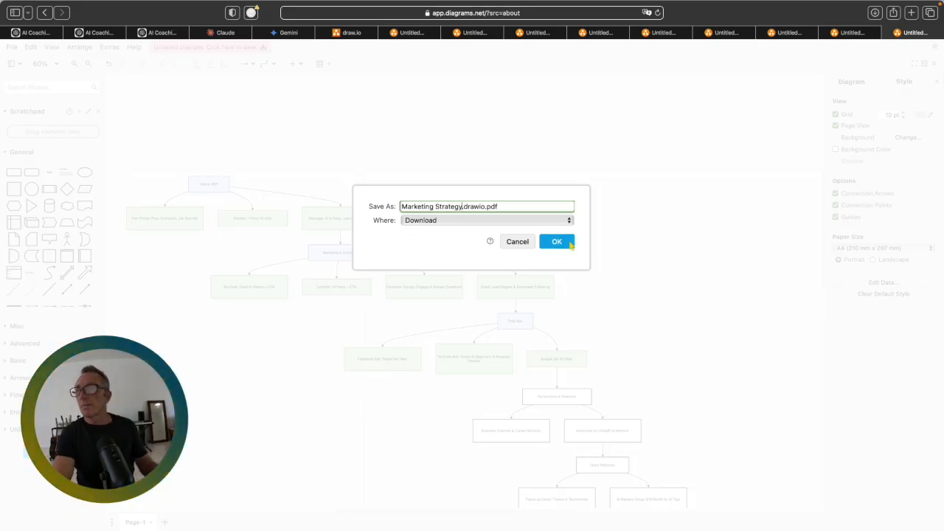
click(556, 242)
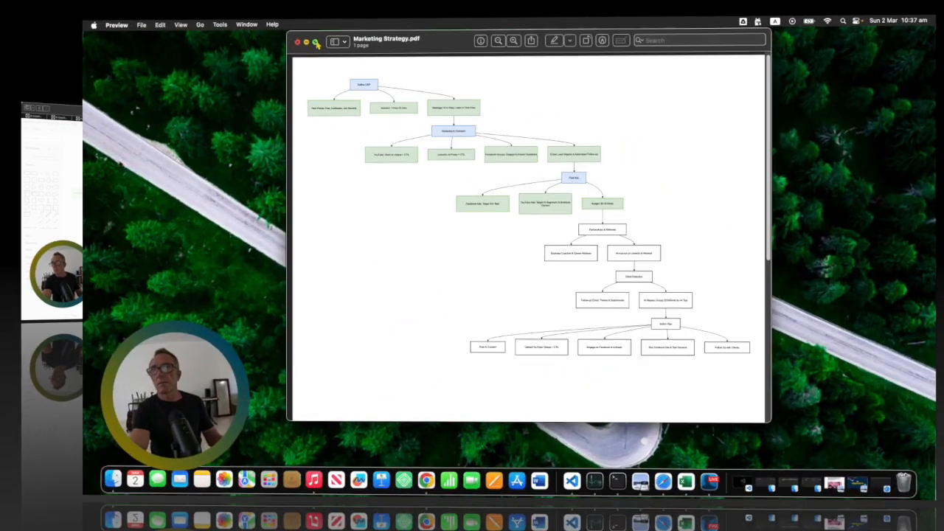